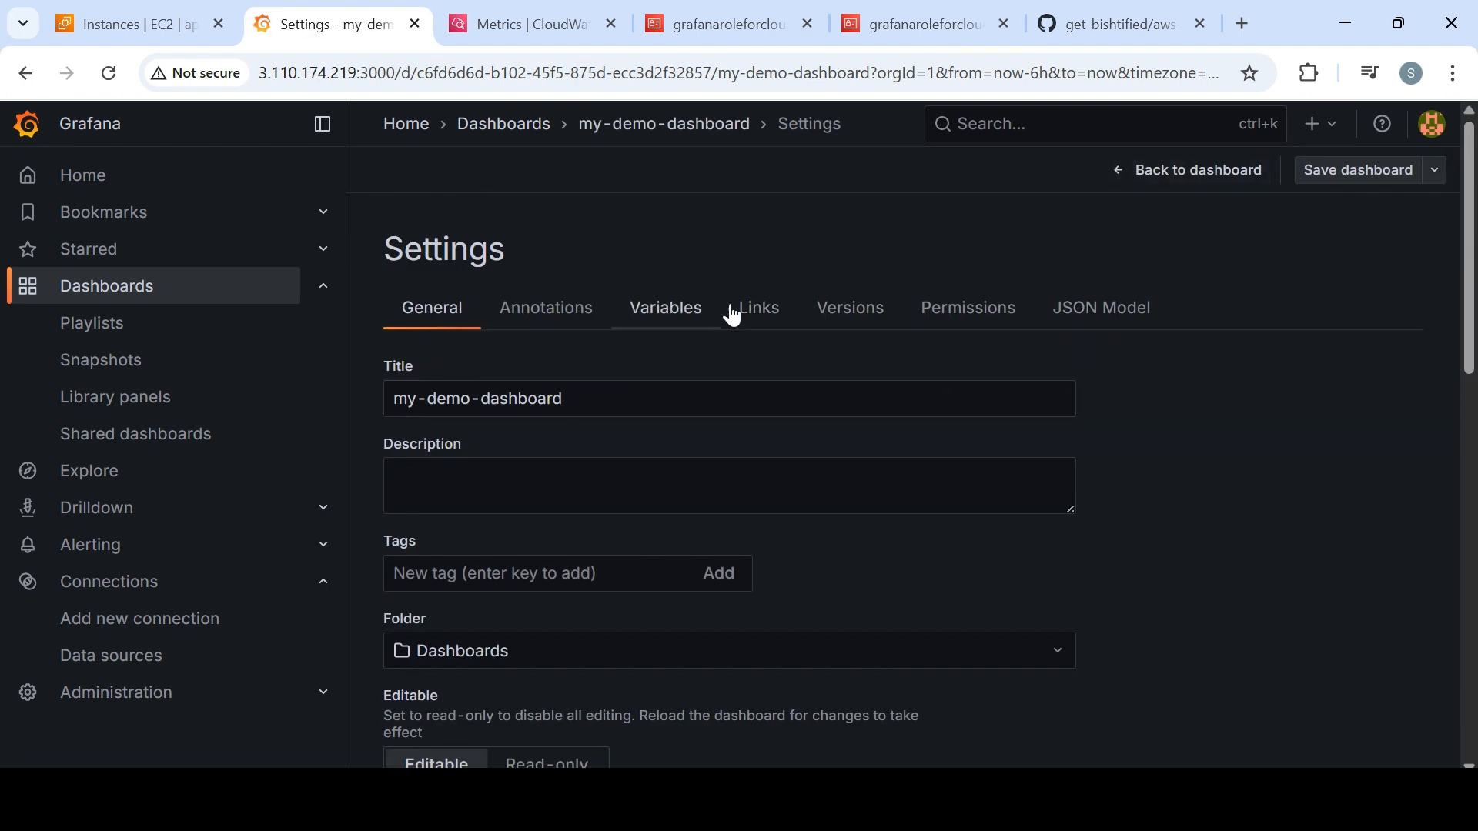
- Open the dashboard's built-in Annotations & Alerts query and set its data source to cloudwatch-grafana-demo
{"action": "mouse_move", "coordinate": [1474, 320]}
{"action": "left_mouse_down"}
{"action": "mouse_move", "coordinate": [1475, 716]}
{"action": "mouse_move", "coordinate": [1475, 303]}
{"action": "mouse_move", "coordinate": [1455, 693]}
{"action": "mouse_move", "coordinate": [1456, 311]}
{"action": "left_mouse_up"}
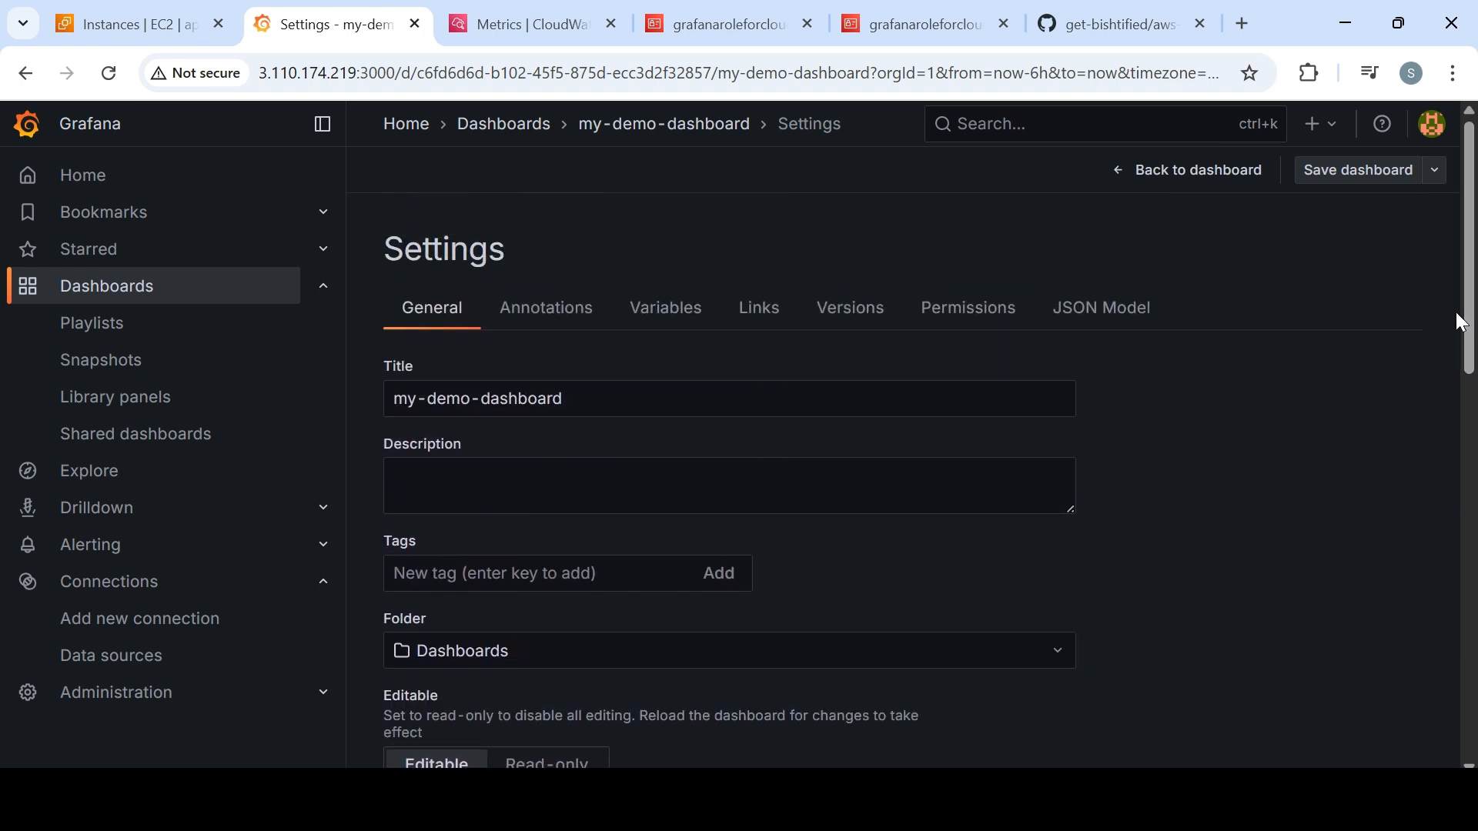
{"action": "left_click", "coordinate": [563, 328]}
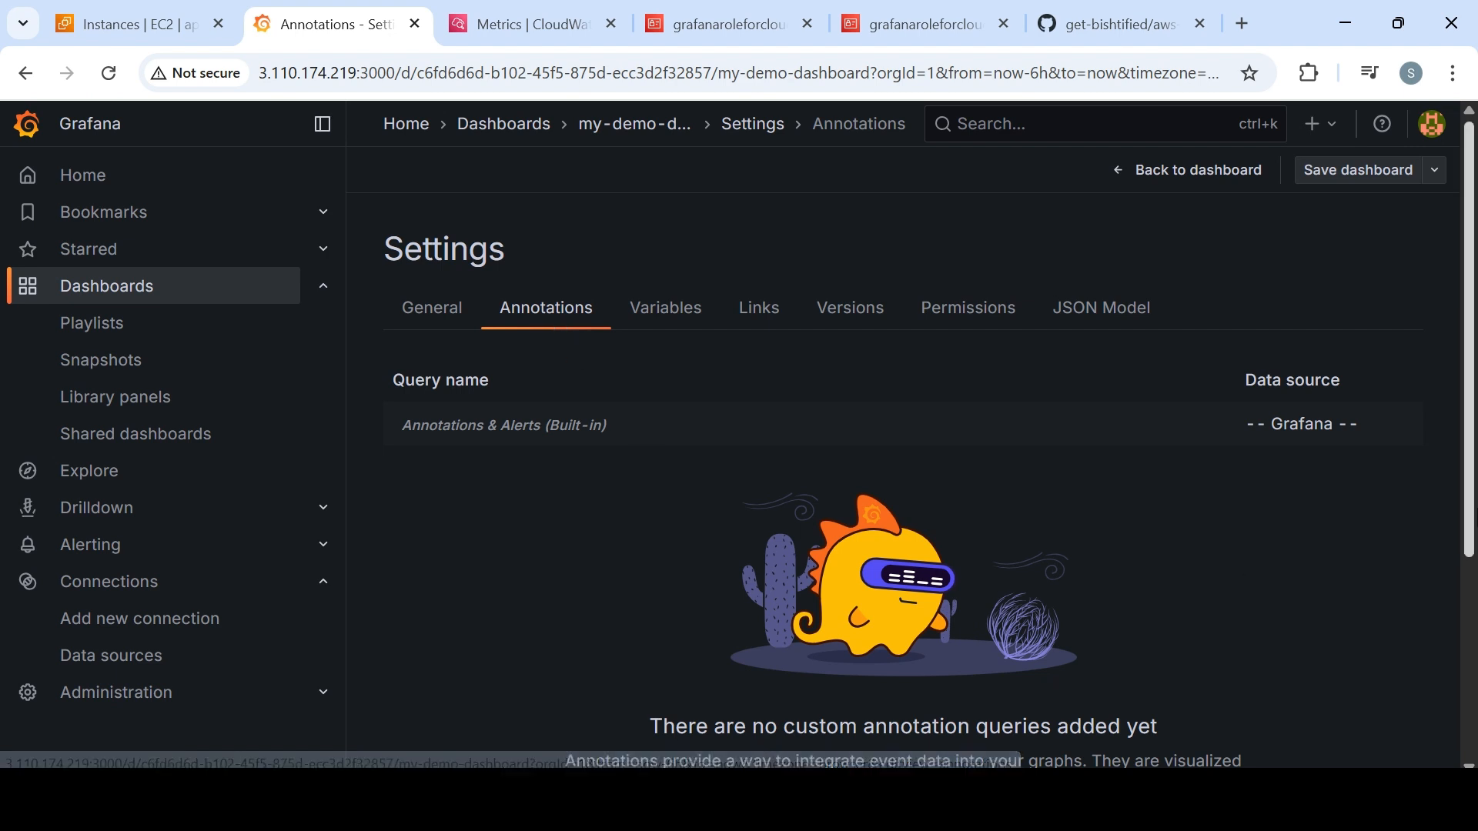
{"action": "scroll", "coordinate": [1462, 528], "scroll_direction": "down", "scroll_amount": 1}
{"action": "left_click", "coordinate": [746, 385]}
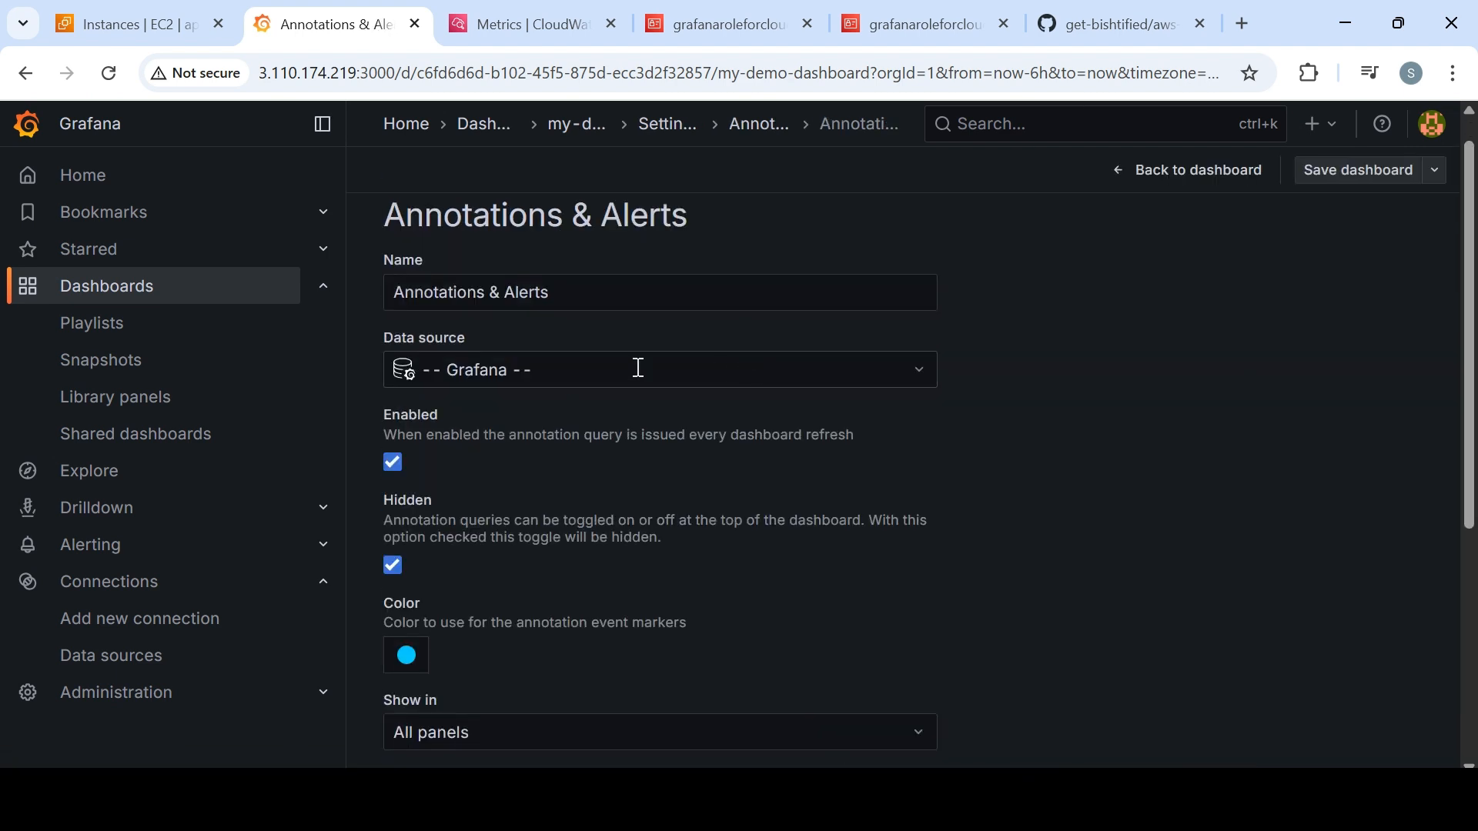
{"action": "left_click", "coordinate": [591, 362]}
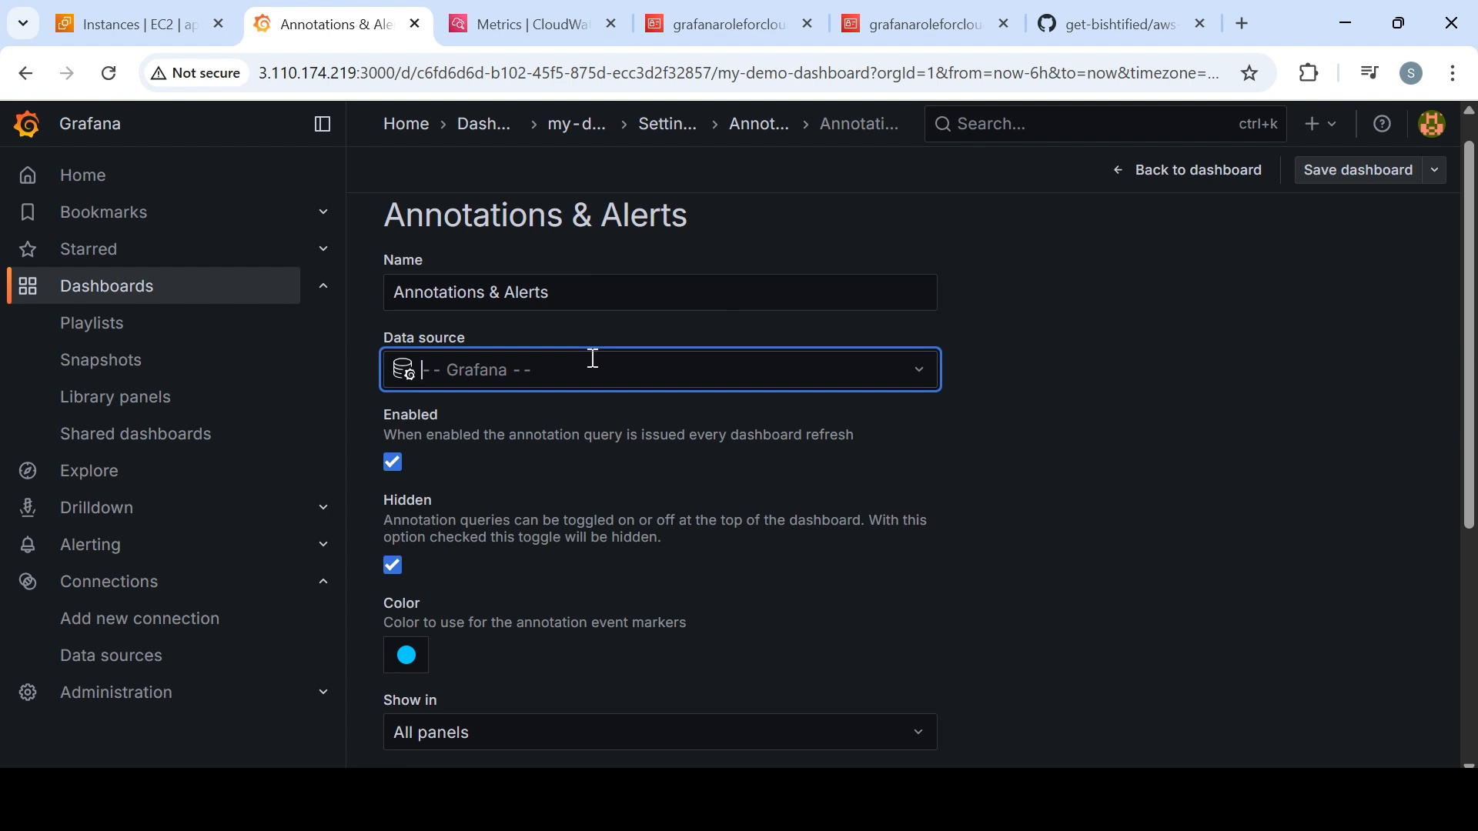
{"action": "left_click", "coordinate": [610, 501]}
- Show the annotation only in selected panels and choose New panel as the target
{"action": "left_click_drag", "start_coordinate": [1469, 323], "coordinate": [1475, 521]}
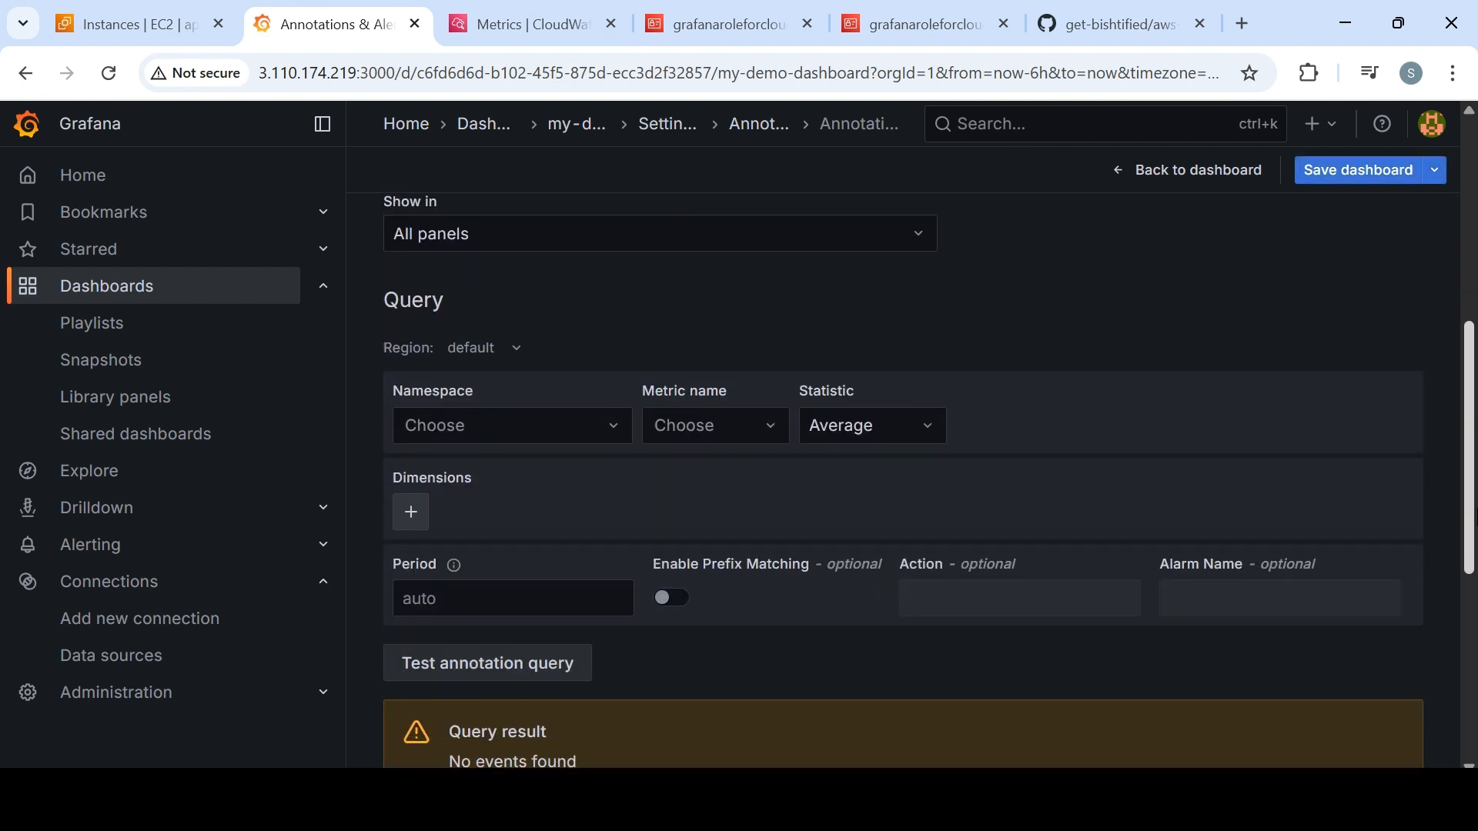
{"action": "left_click", "coordinate": [866, 229]}
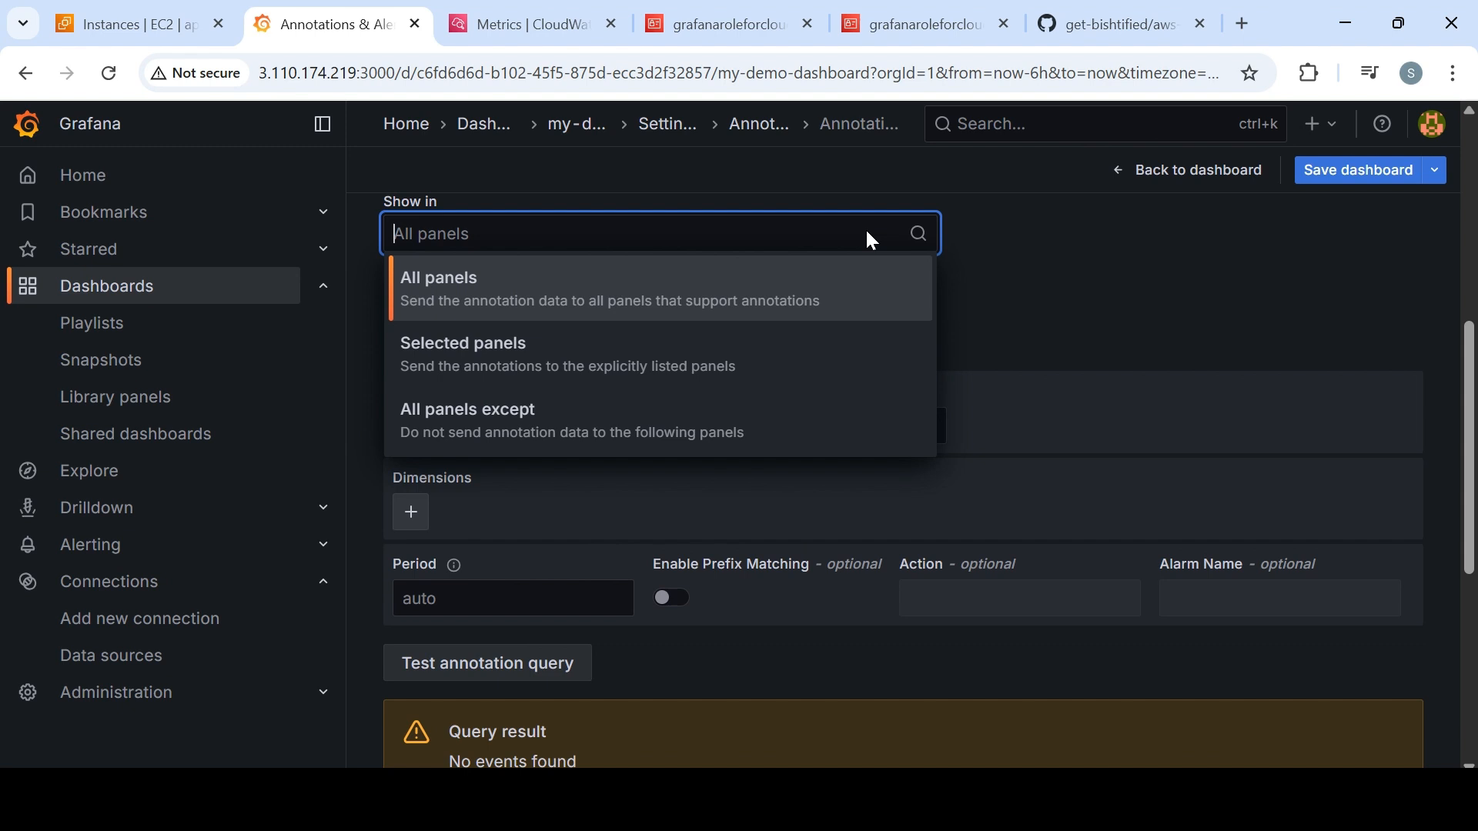
{"action": "left_click", "coordinate": [493, 361]}
{"action": "left_click", "coordinate": [555, 254]}
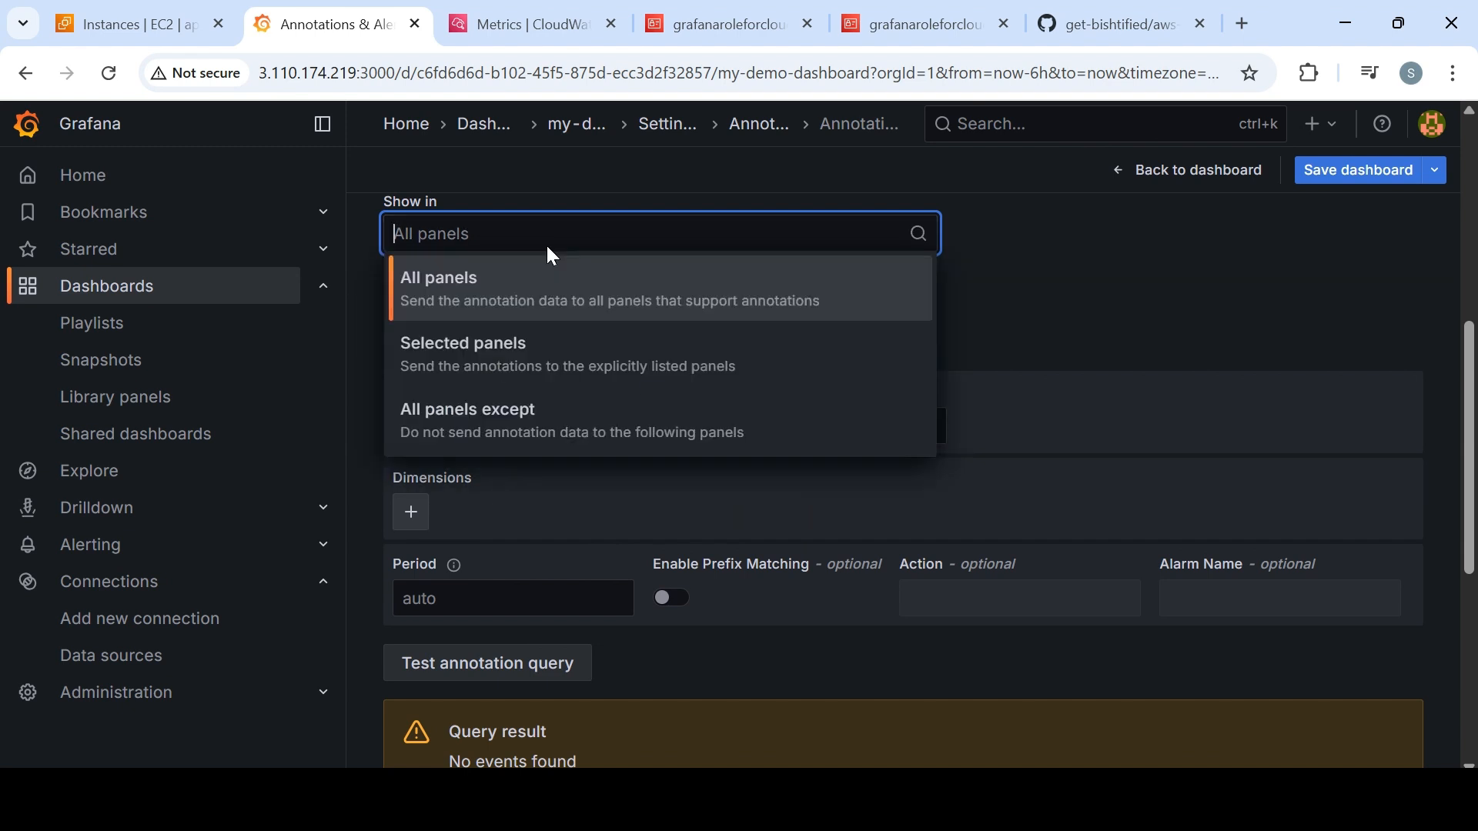
{"action": "left_click", "coordinate": [547, 371]}
{"action": "left_click", "coordinate": [569, 274]}
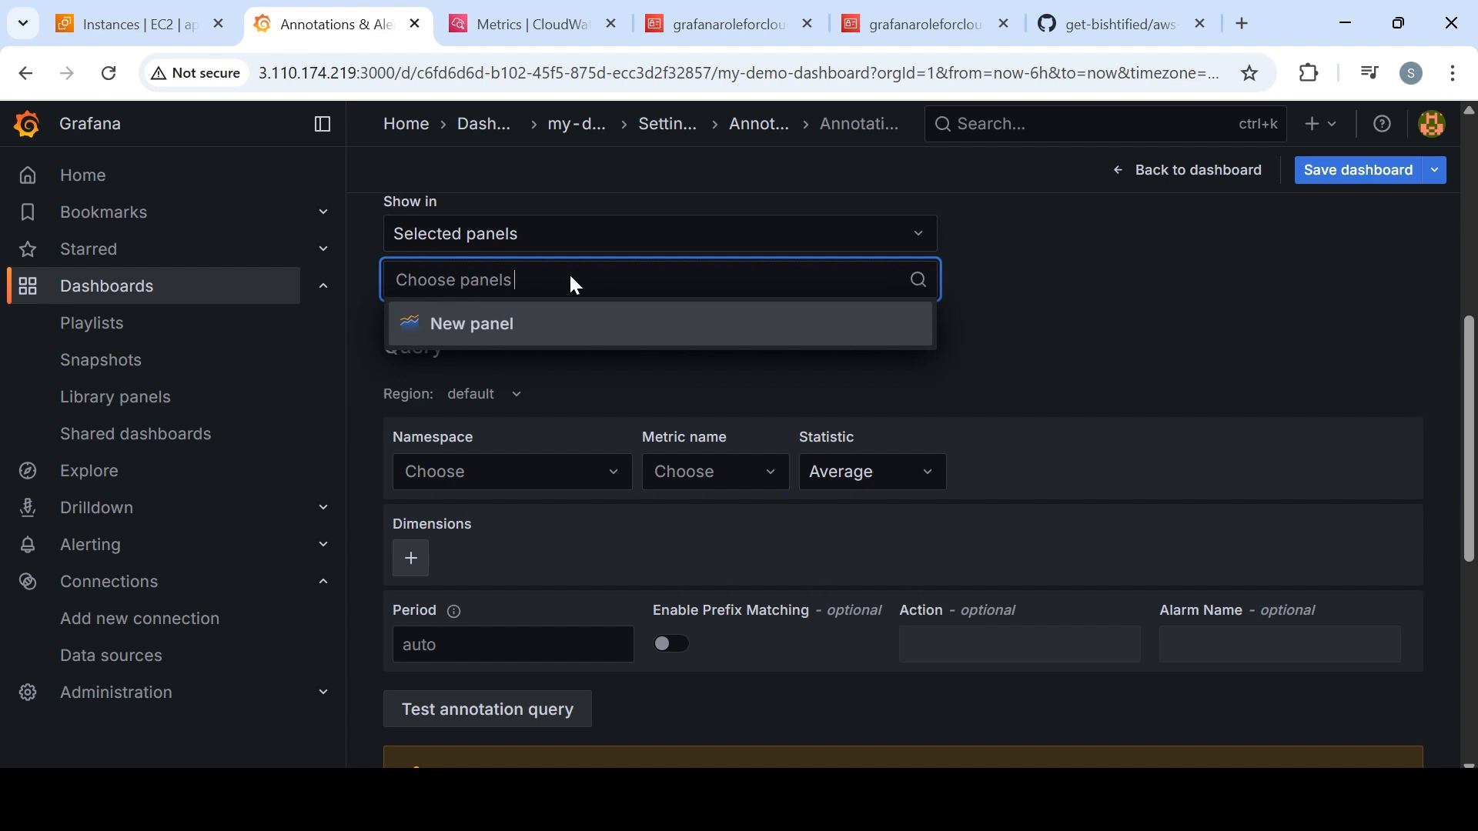
{"action": "left_click", "coordinate": [565, 328]}
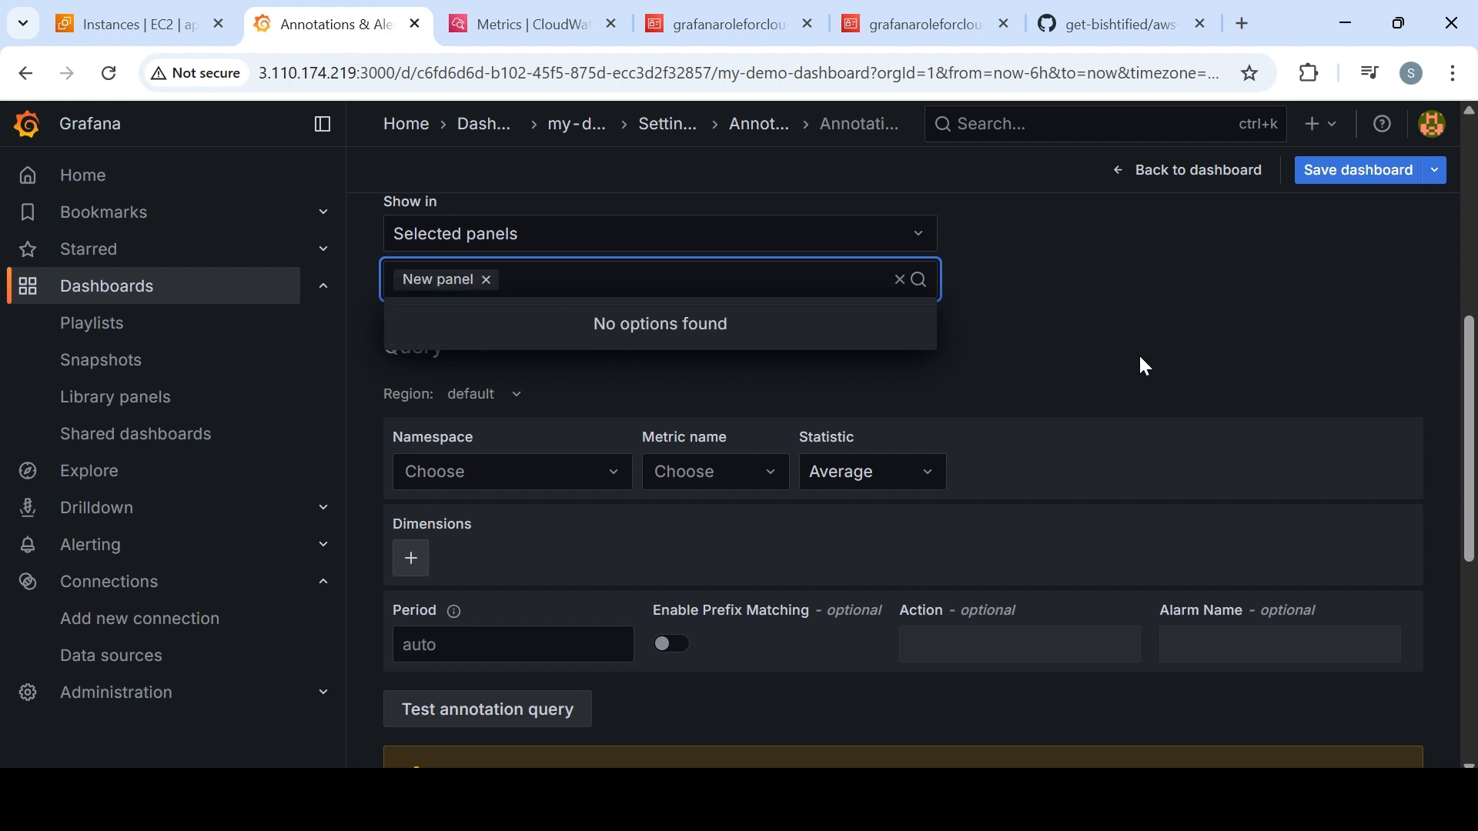
{"action": "left_click", "coordinate": [1205, 362]}
- Set the annotation query's namespace to AWS/EC2 and add an empty dimension filter
{"action": "left_click", "coordinate": [481, 482]}
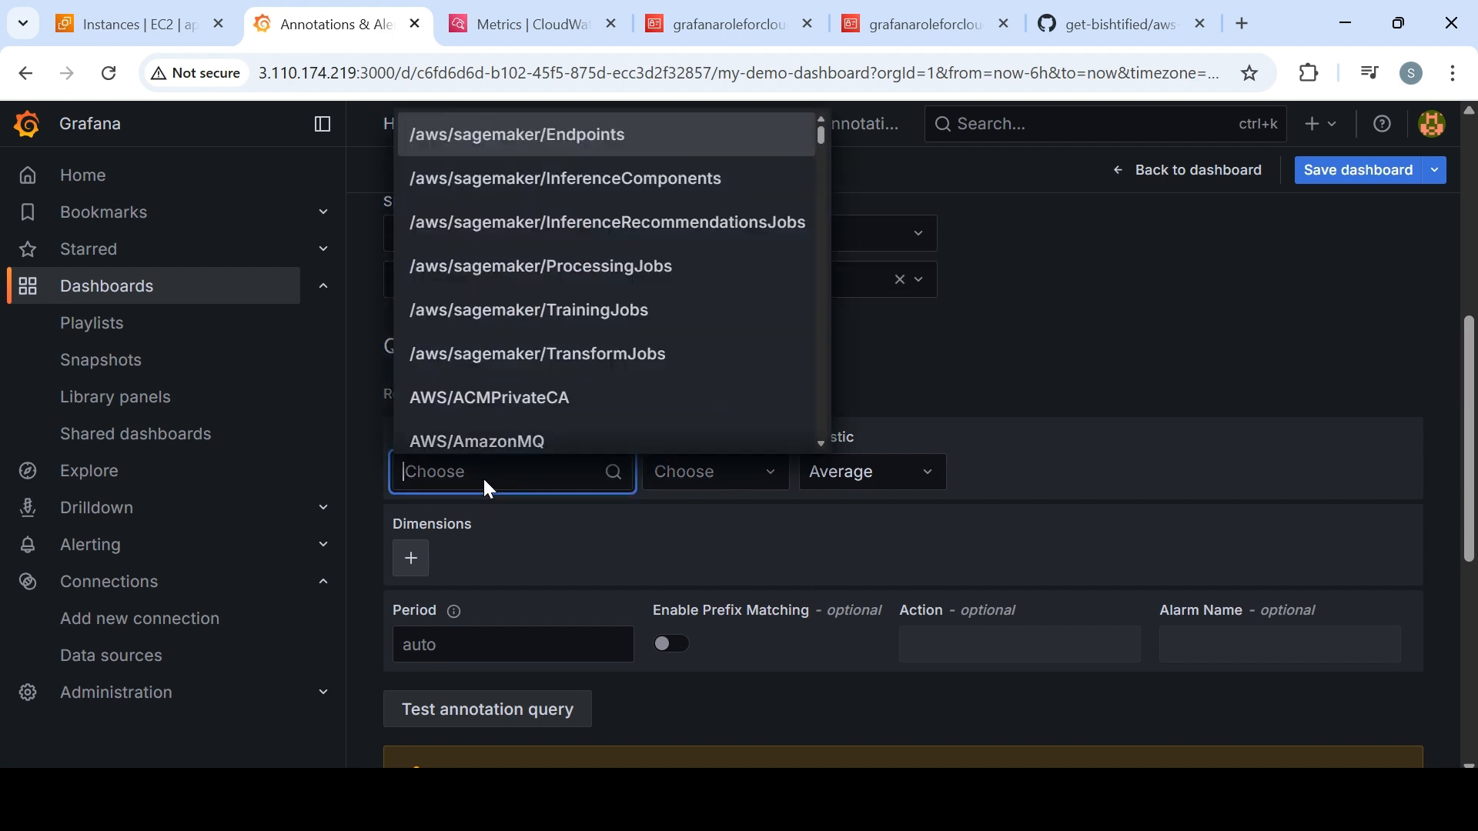
{"action": "type", "text": "ec2"}
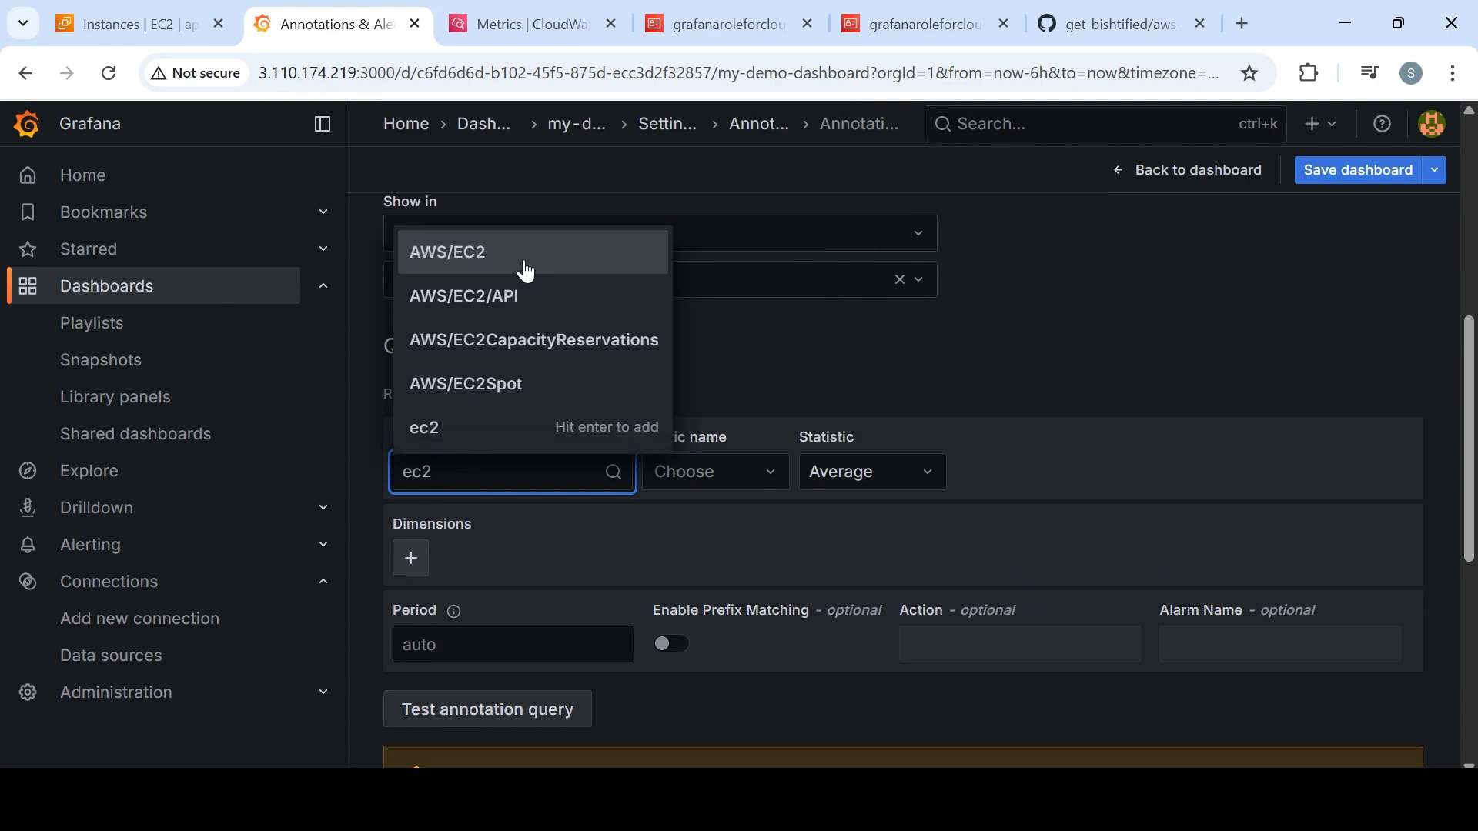
{"action": "left_click", "coordinate": [522, 264]}
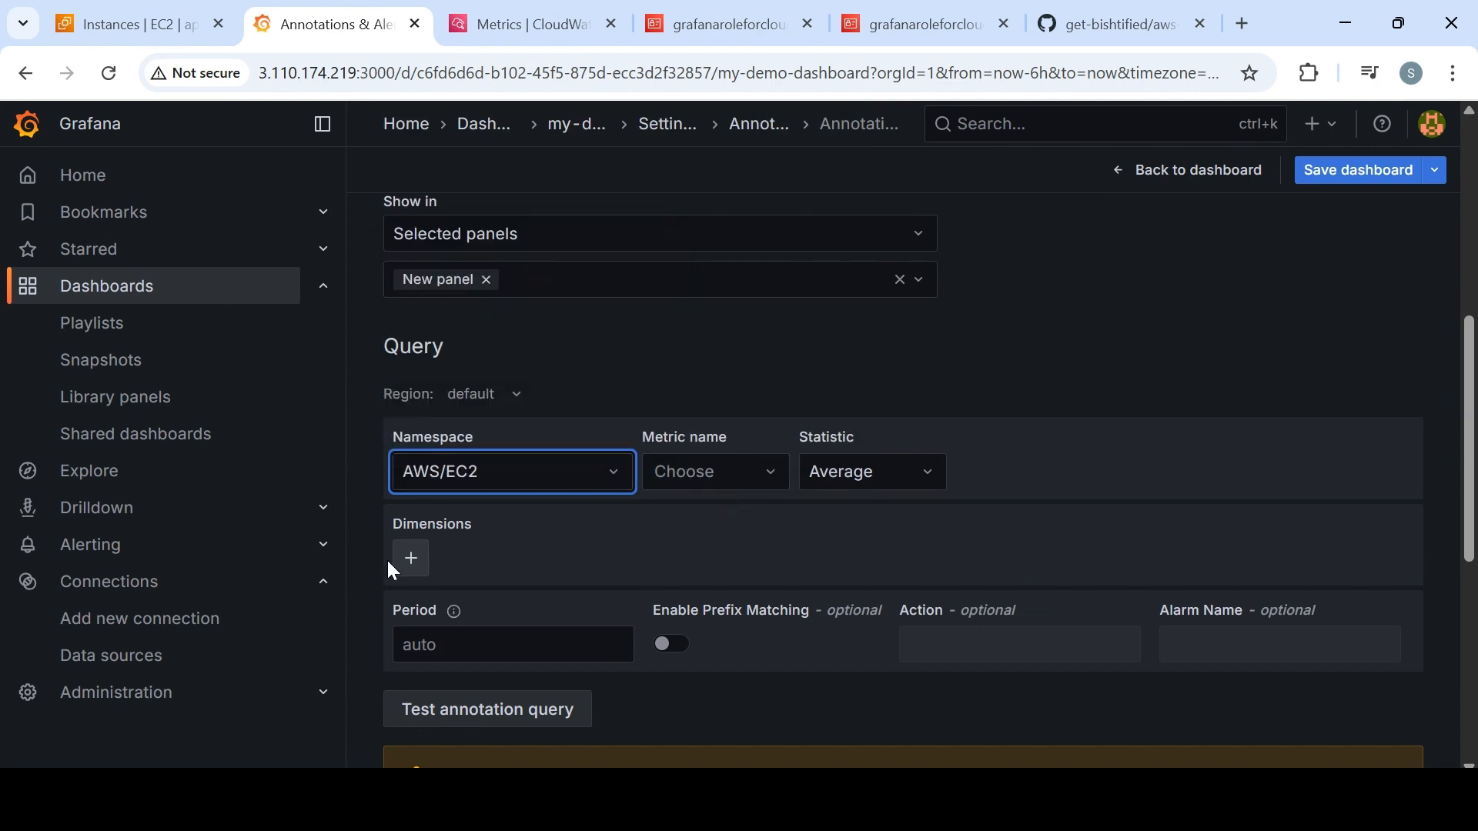
{"action": "left_click", "coordinate": [410, 559]}
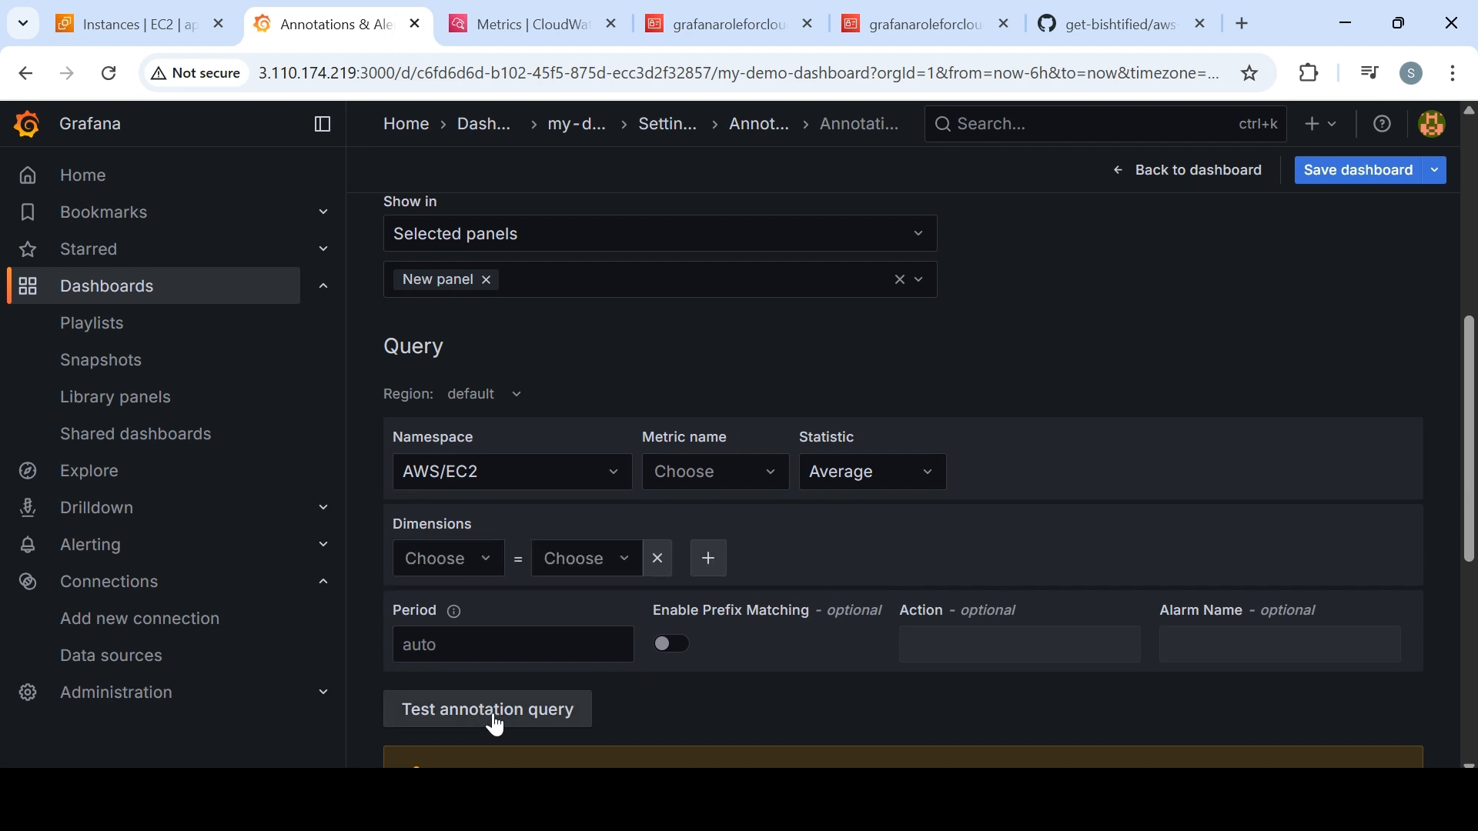
- Examine the annotation query's result and look over its general and query settings
{"action": "scroll", "coordinate": [602, 612], "scroll_direction": "down", "scroll_amount": 3}
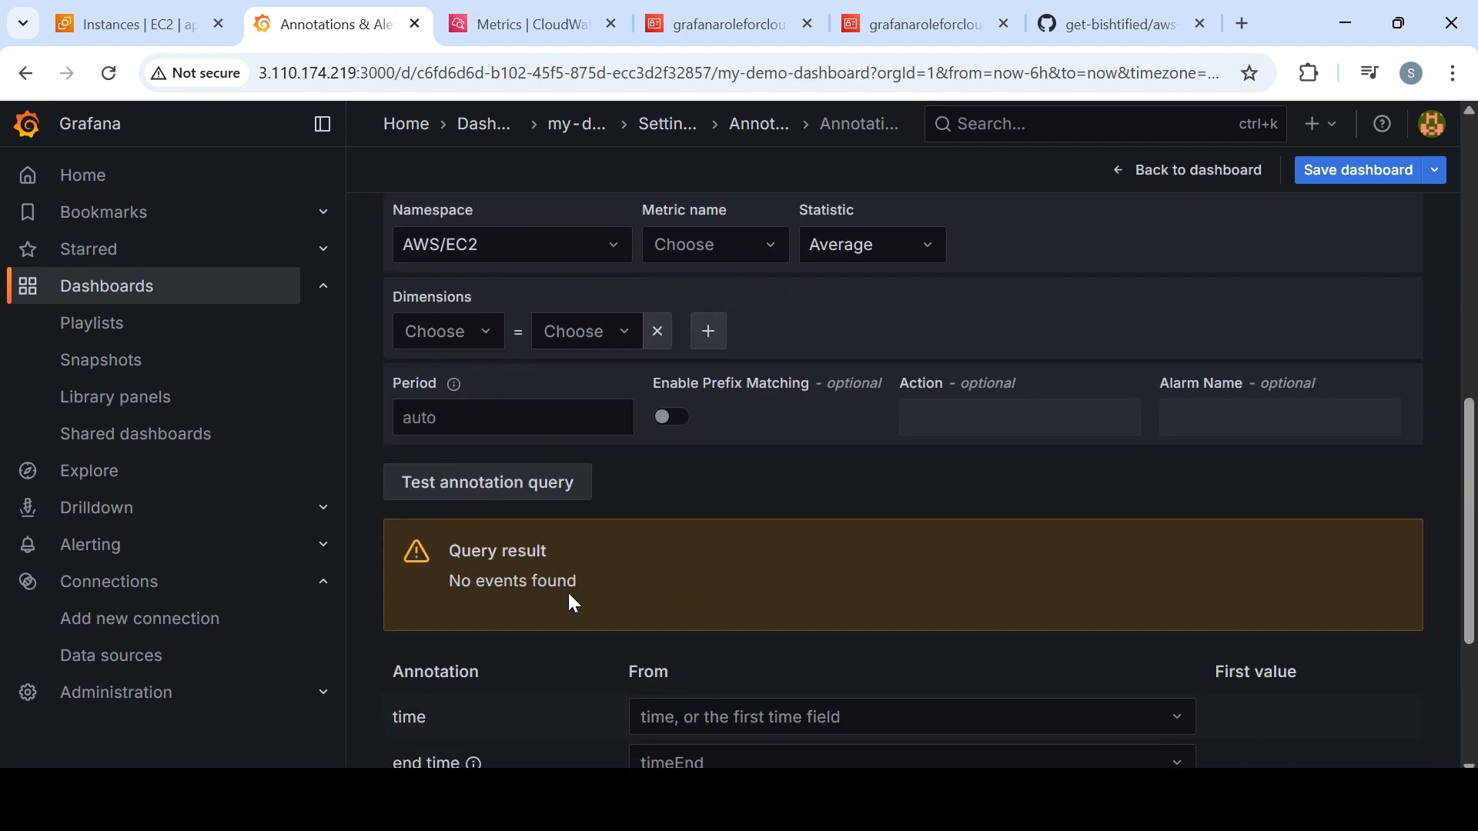
{"action": "left_click_drag", "start_coordinate": [451, 548], "coordinate": [615, 602]}
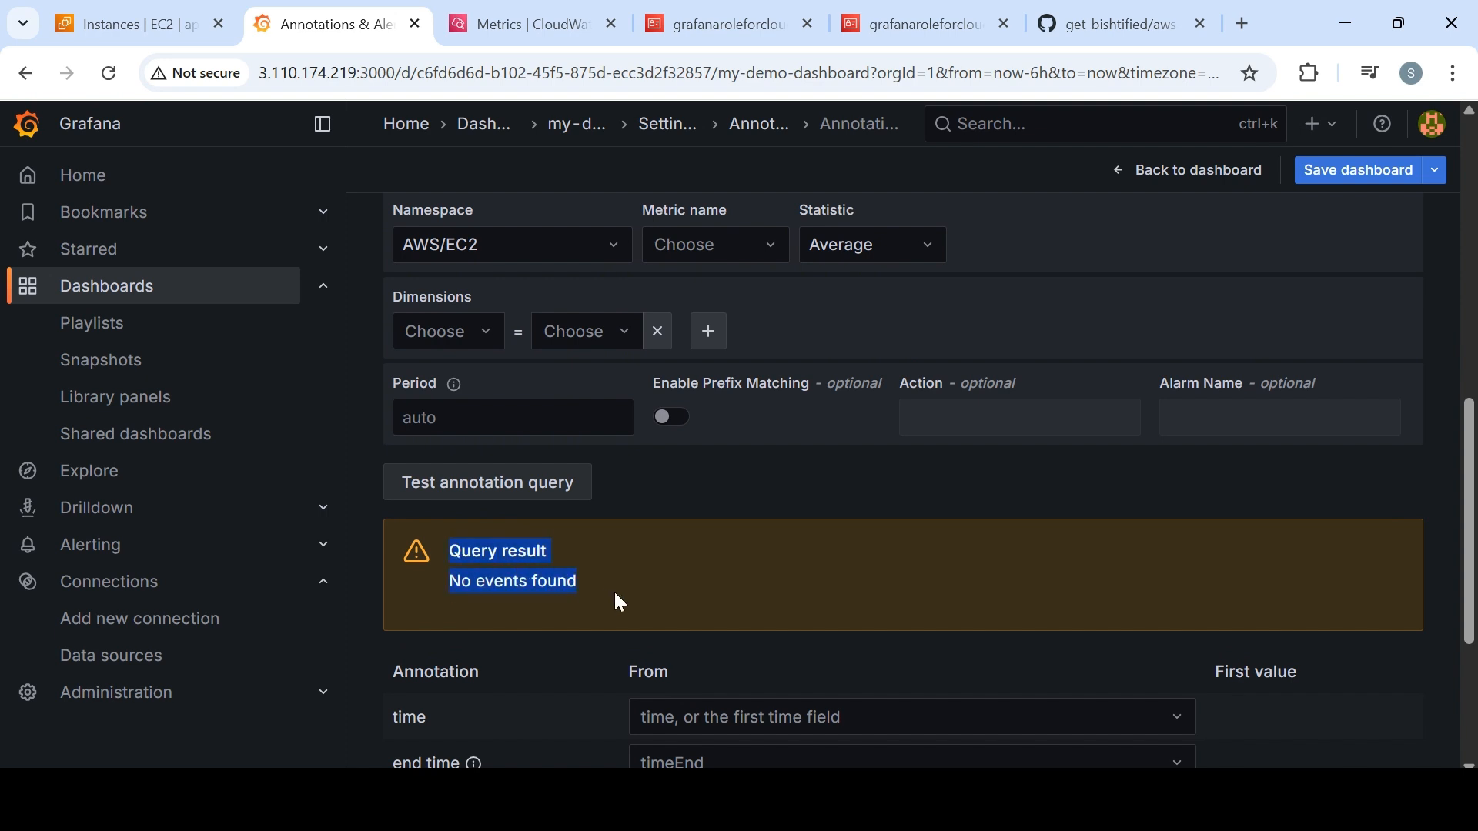
{"action": "scroll", "coordinate": [962, 535], "scroll_direction": "up", "scroll_amount": 1}
{"action": "scroll", "coordinate": [906, 522], "scroll_direction": "down", "scroll_amount": 1}
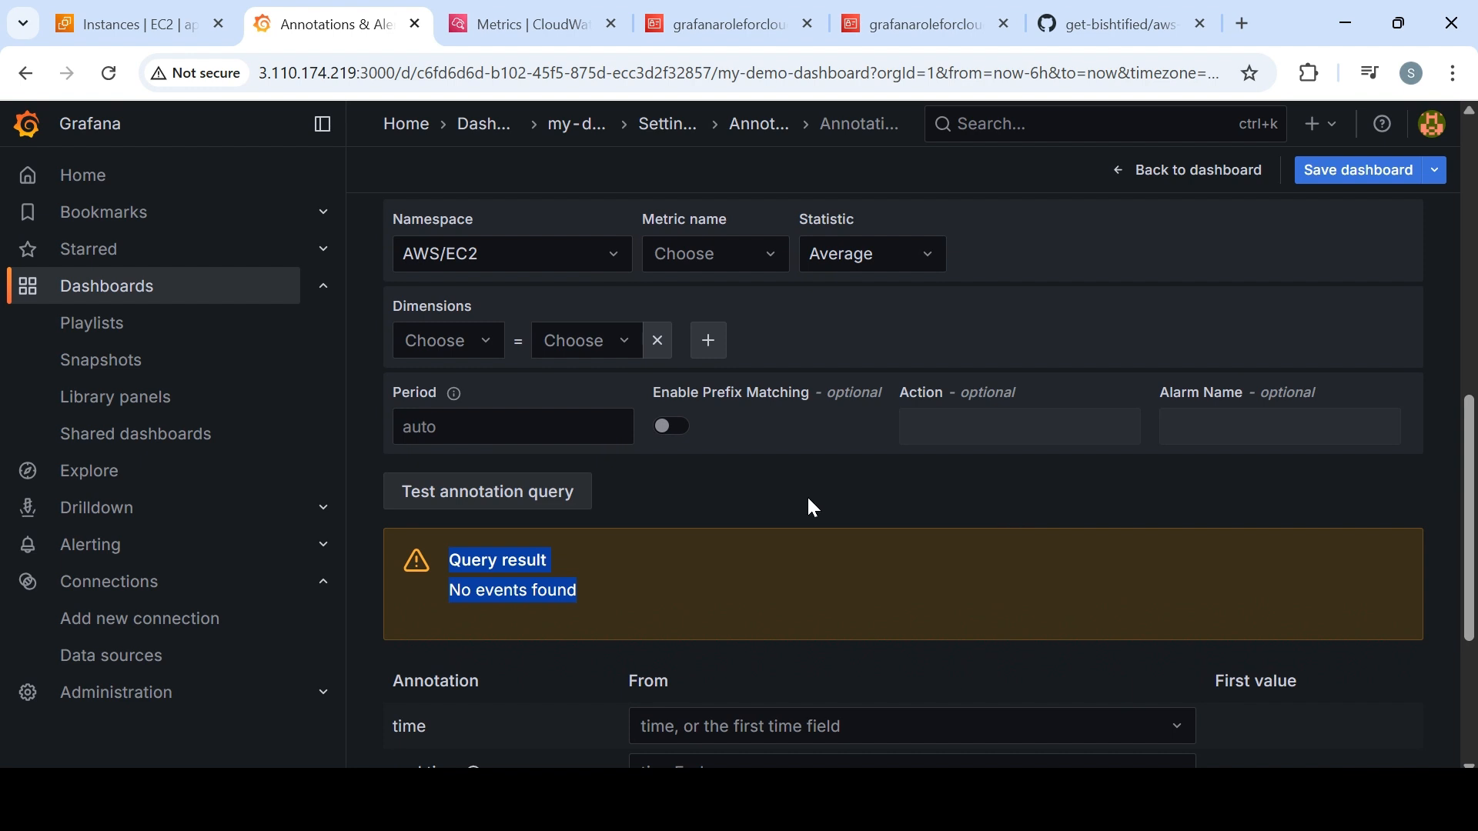
{"action": "scroll", "coordinate": [1446, 248], "scroll_direction": "up", "scroll_amount": 8}
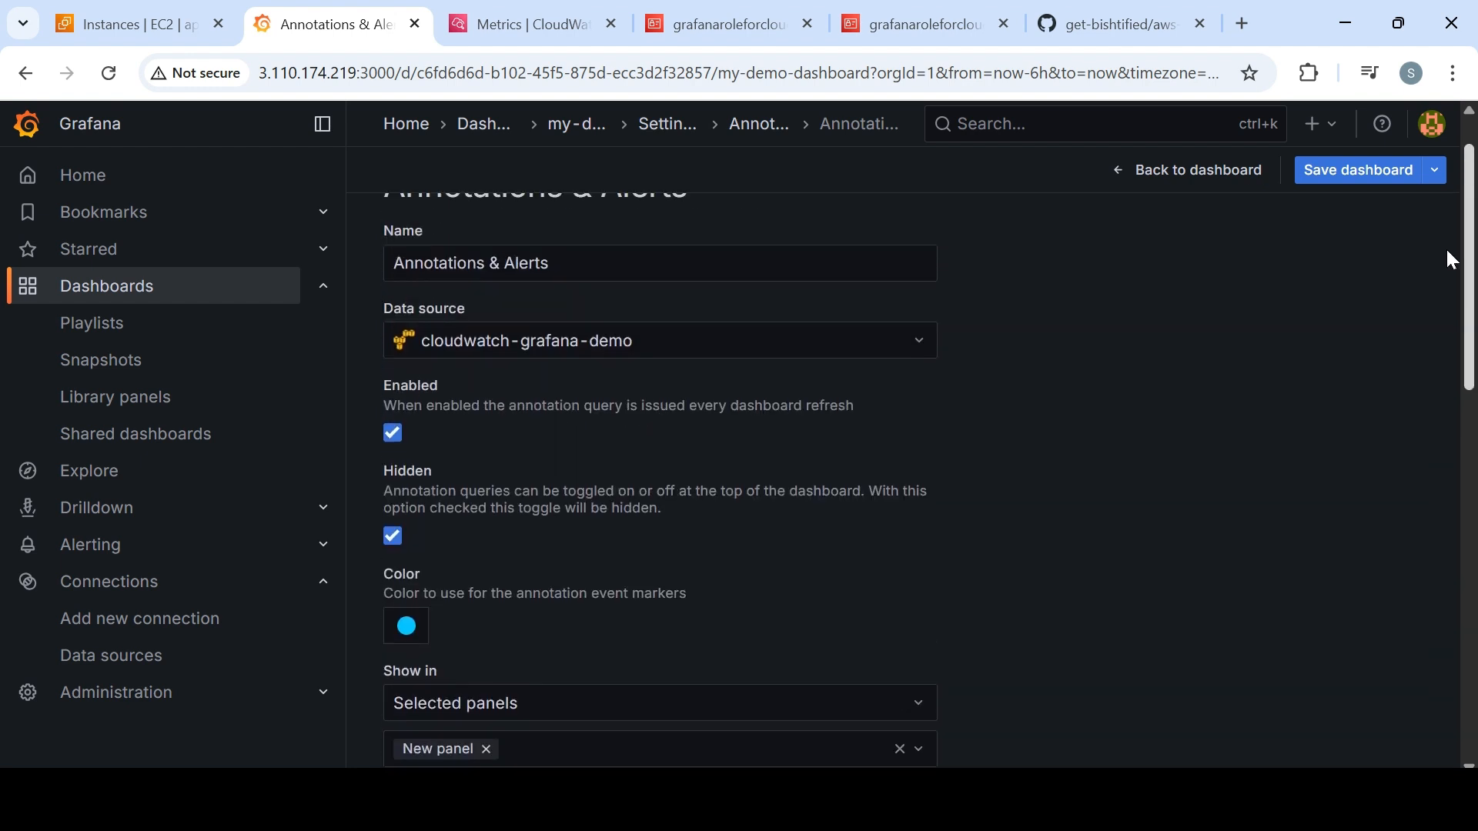
{"action": "scroll", "coordinate": [1472, 421], "scroll_direction": "down", "scroll_amount": 5}
{"action": "scroll", "coordinate": [1472, 422], "scroll_direction": "down", "scroll_amount": 3}
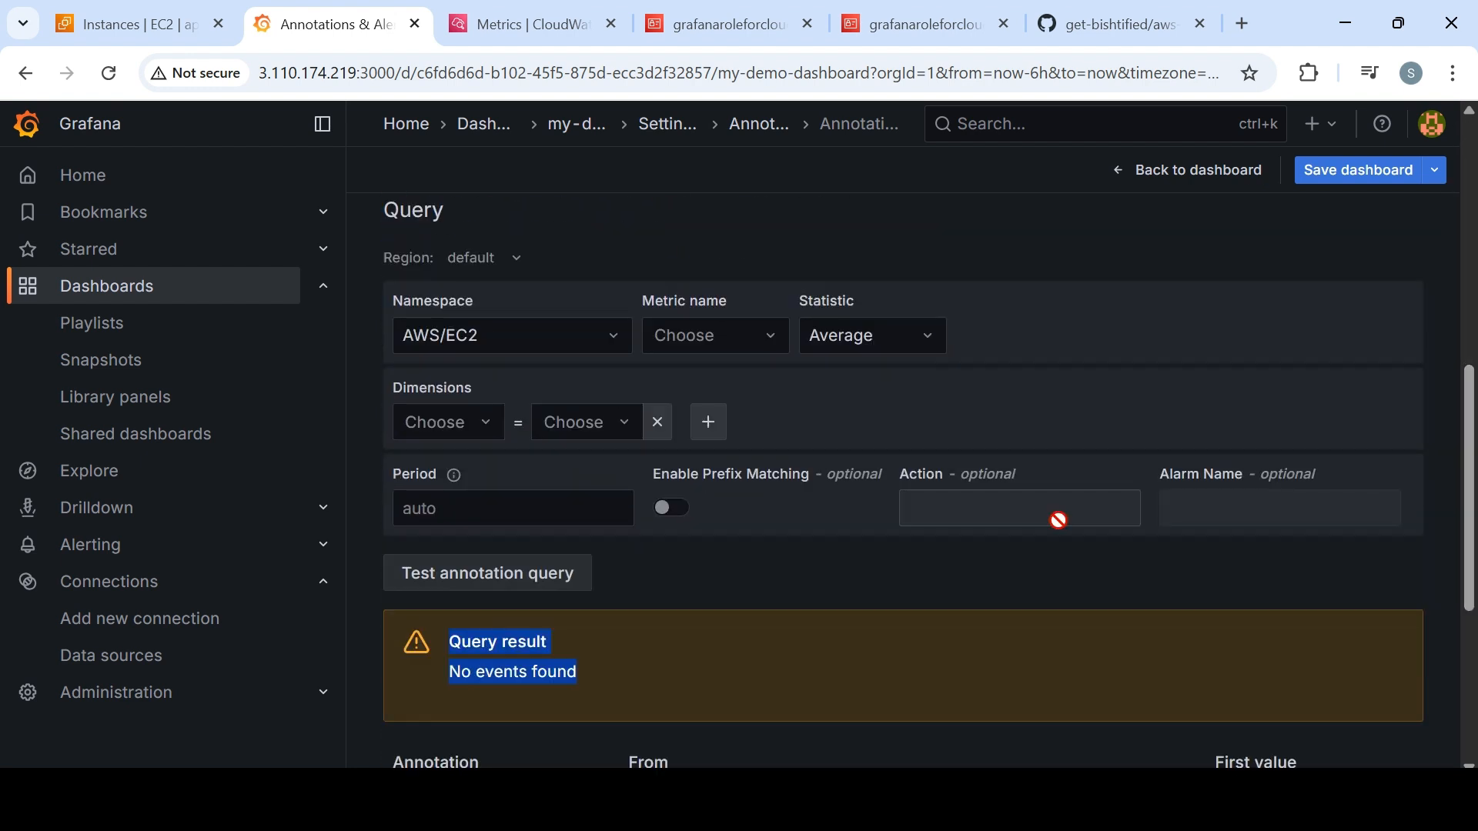
- Enable prefix matching for the annotation query, leaving the optional action and alarm name empty
{"action": "left_click", "coordinate": [668, 510]}
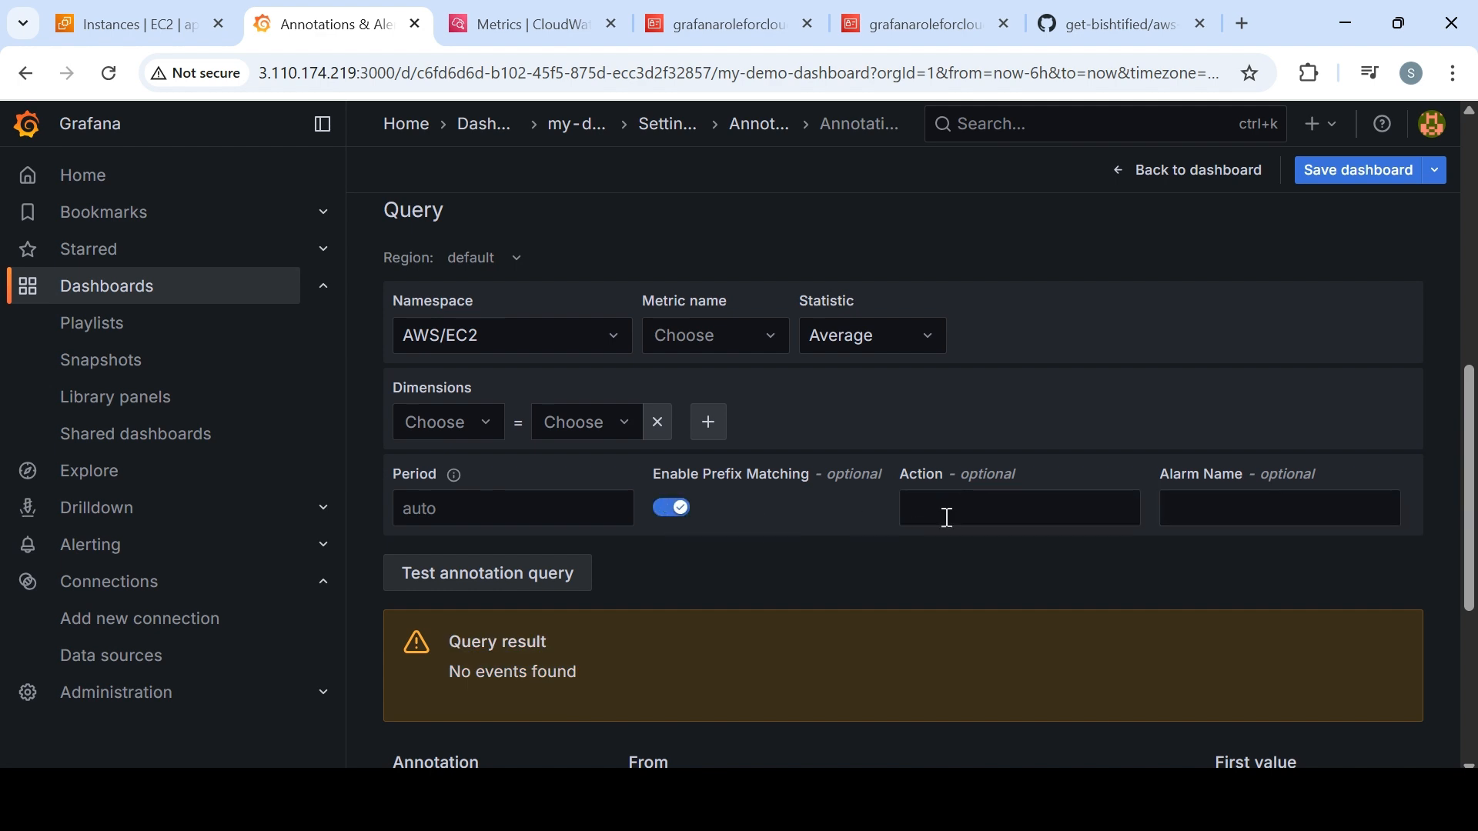
{"action": "left_click", "coordinate": [1023, 515]}
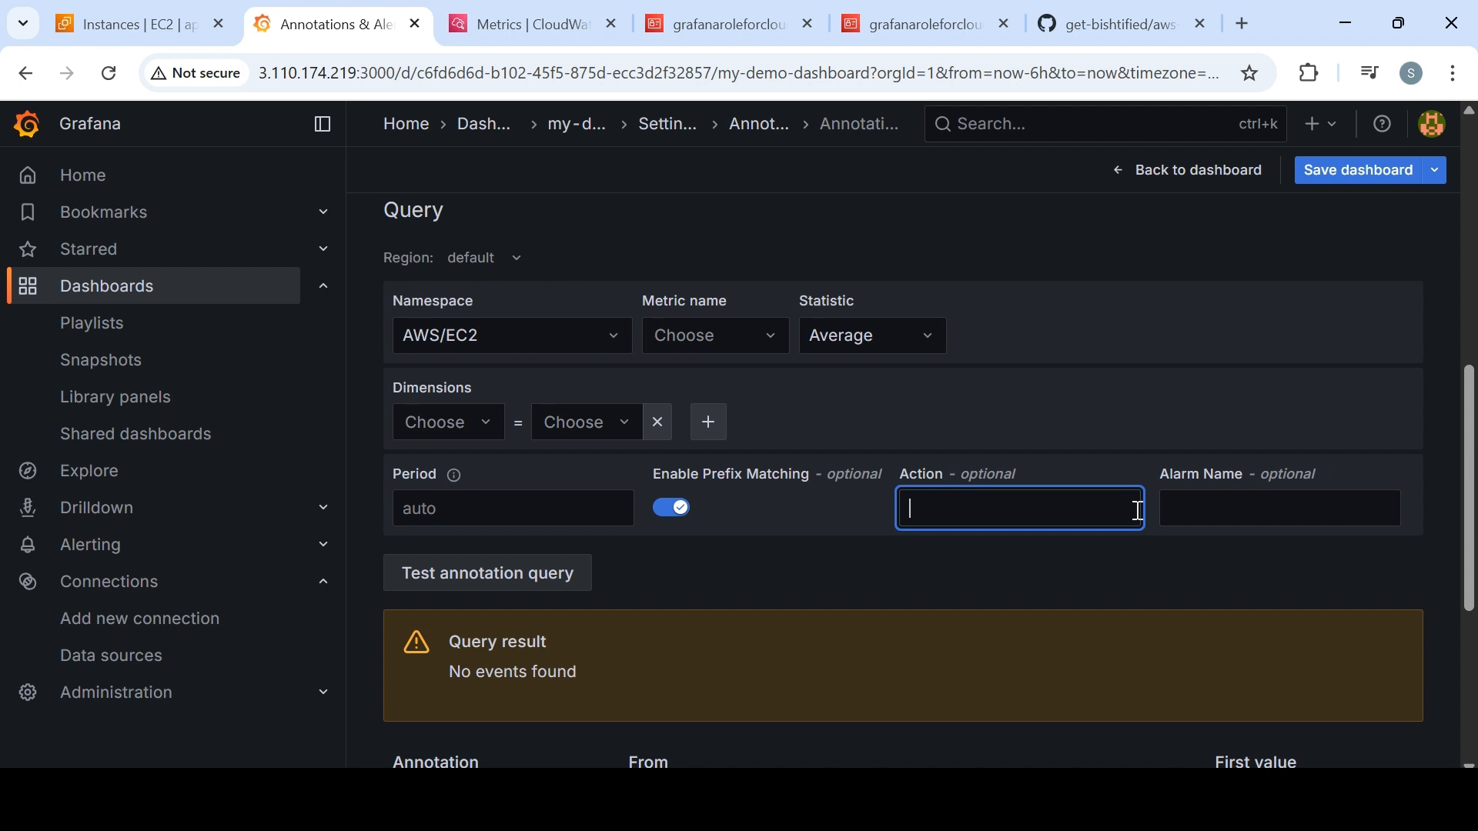
{"action": "left_click", "coordinate": [1338, 511]}
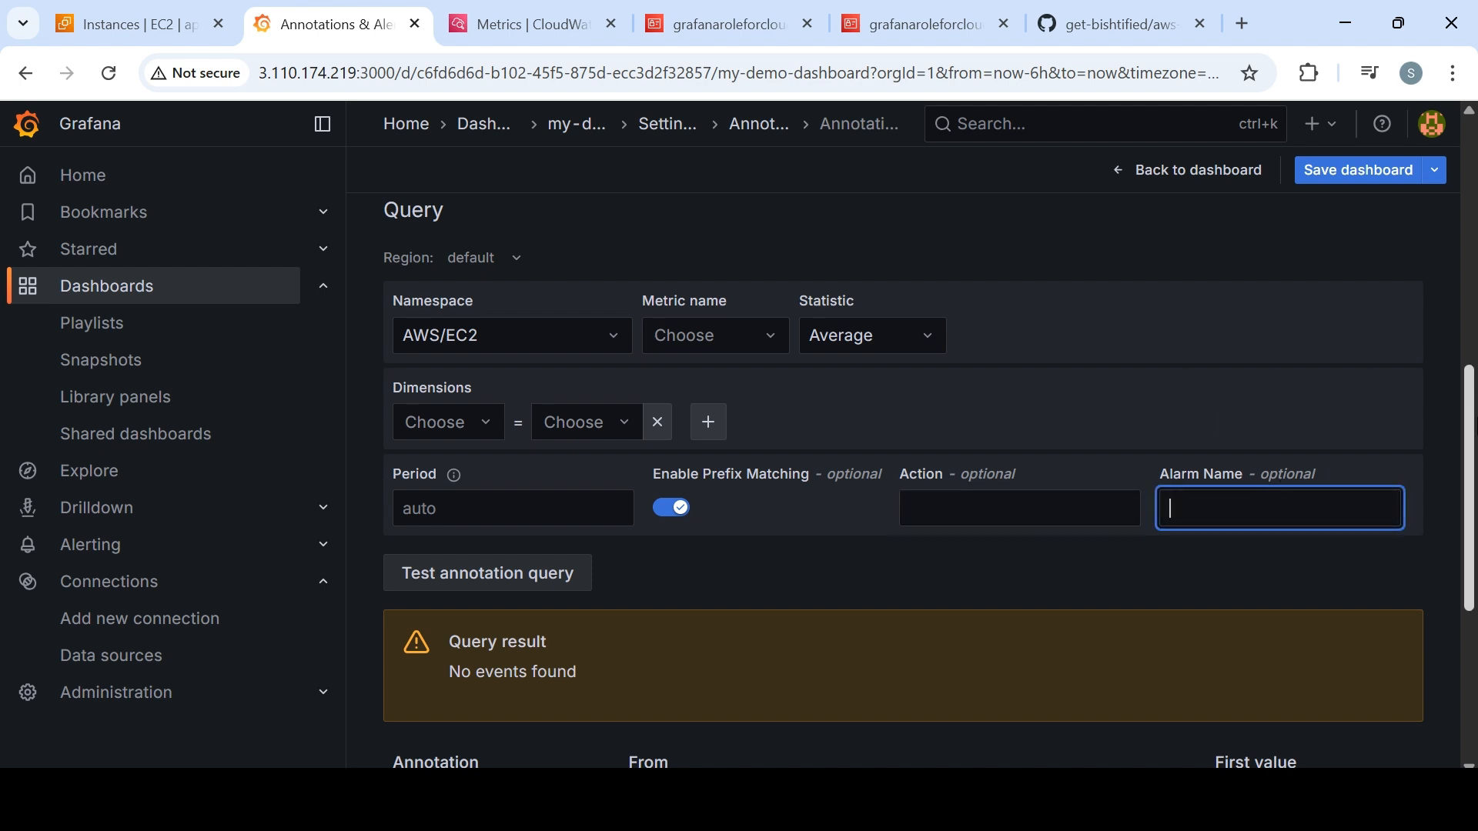
- Go to the dashboard's variable settings, read the introduction, and add a new variable
{"action": "left_click_drag", "start_coordinate": [1473, 398], "coordinate": [1425, 124]}
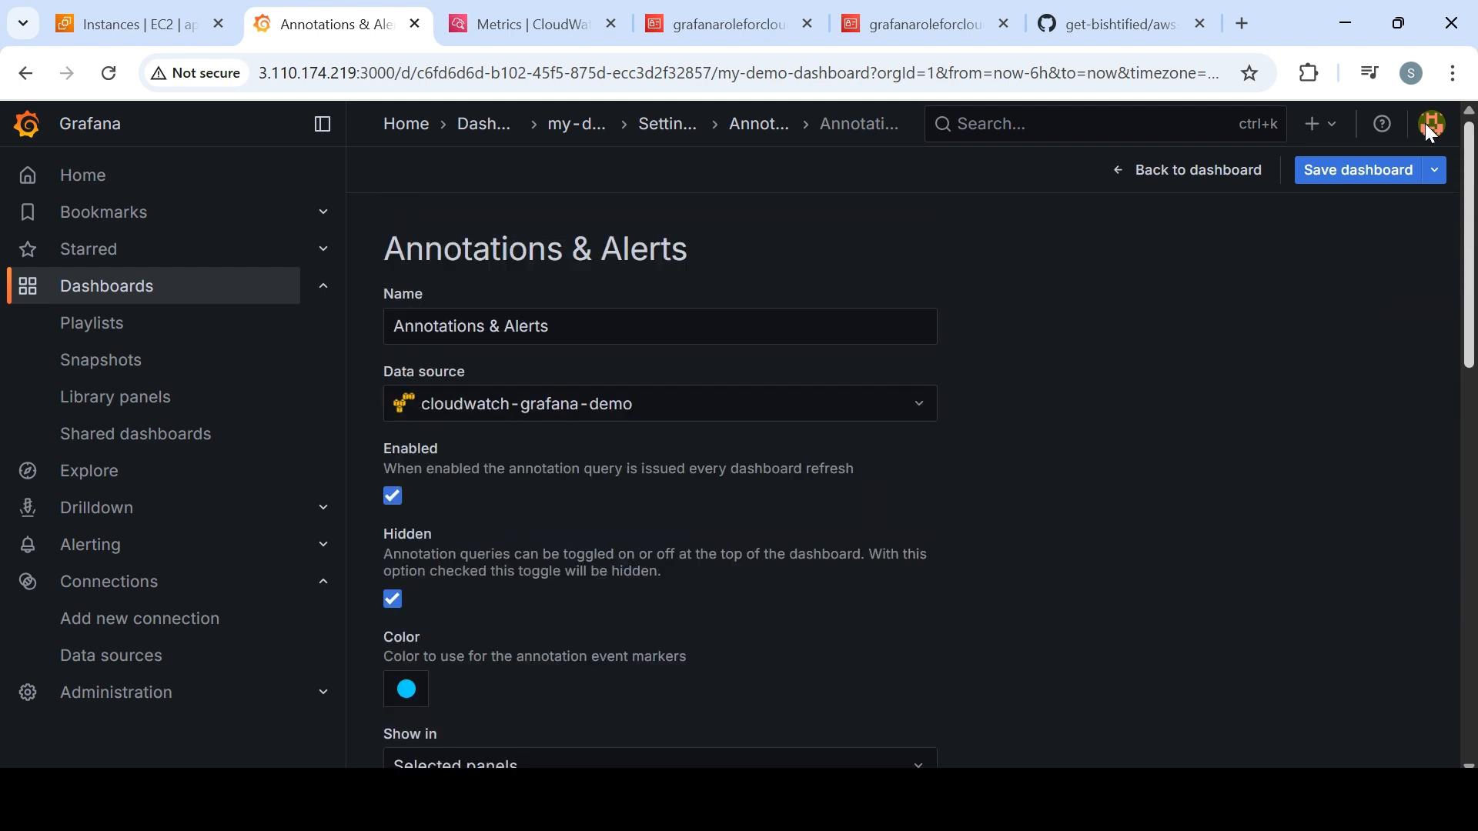
{"action": "left_click", "coordinate": [685, 125]}
{"action": "left_click", "coordinate": [675, 316]}
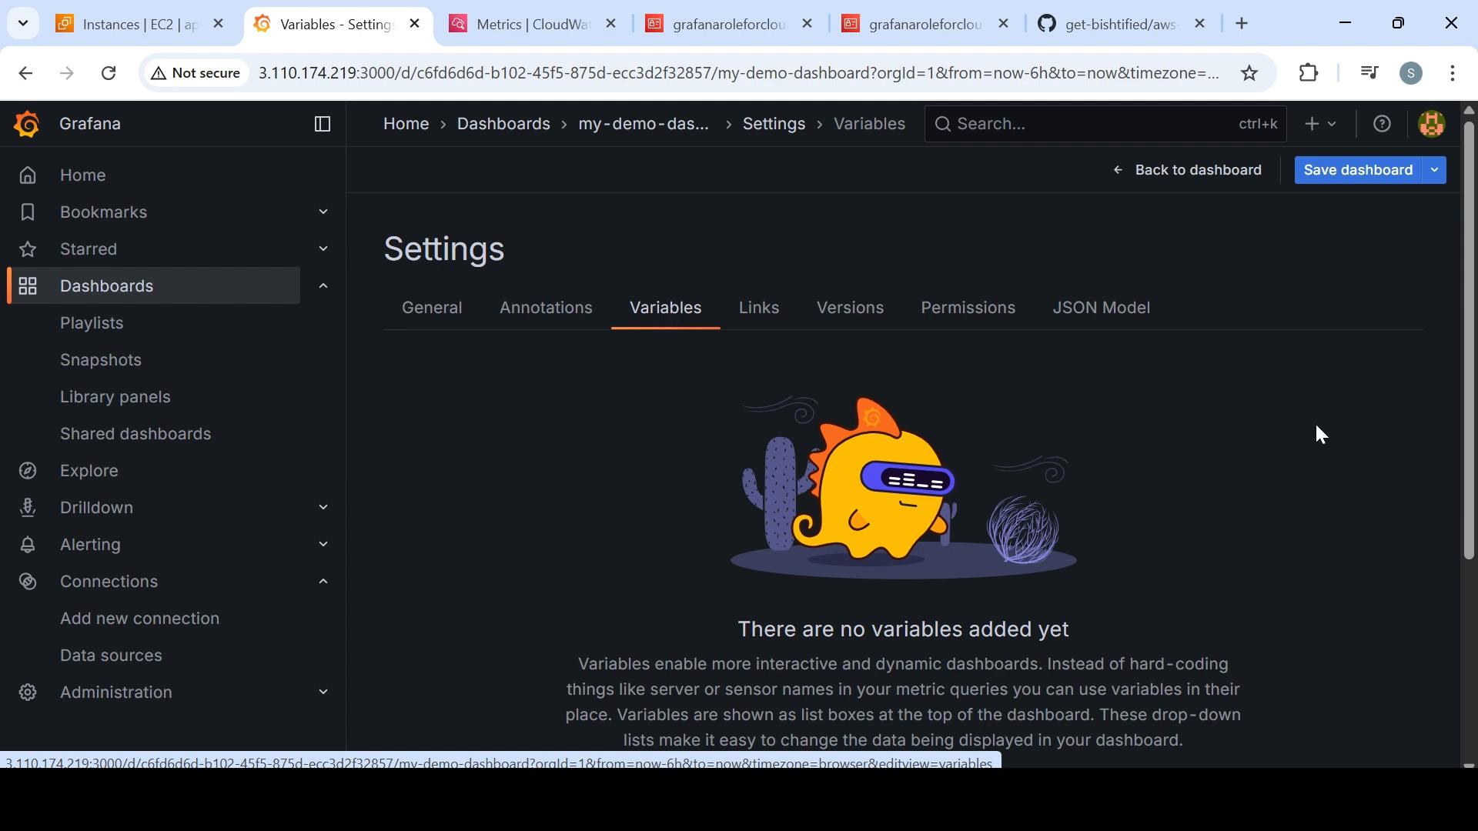
{"action": "scroll", "coordinate": [1337, 435], "scroll_direction": "down", "scroll_amount": 2}
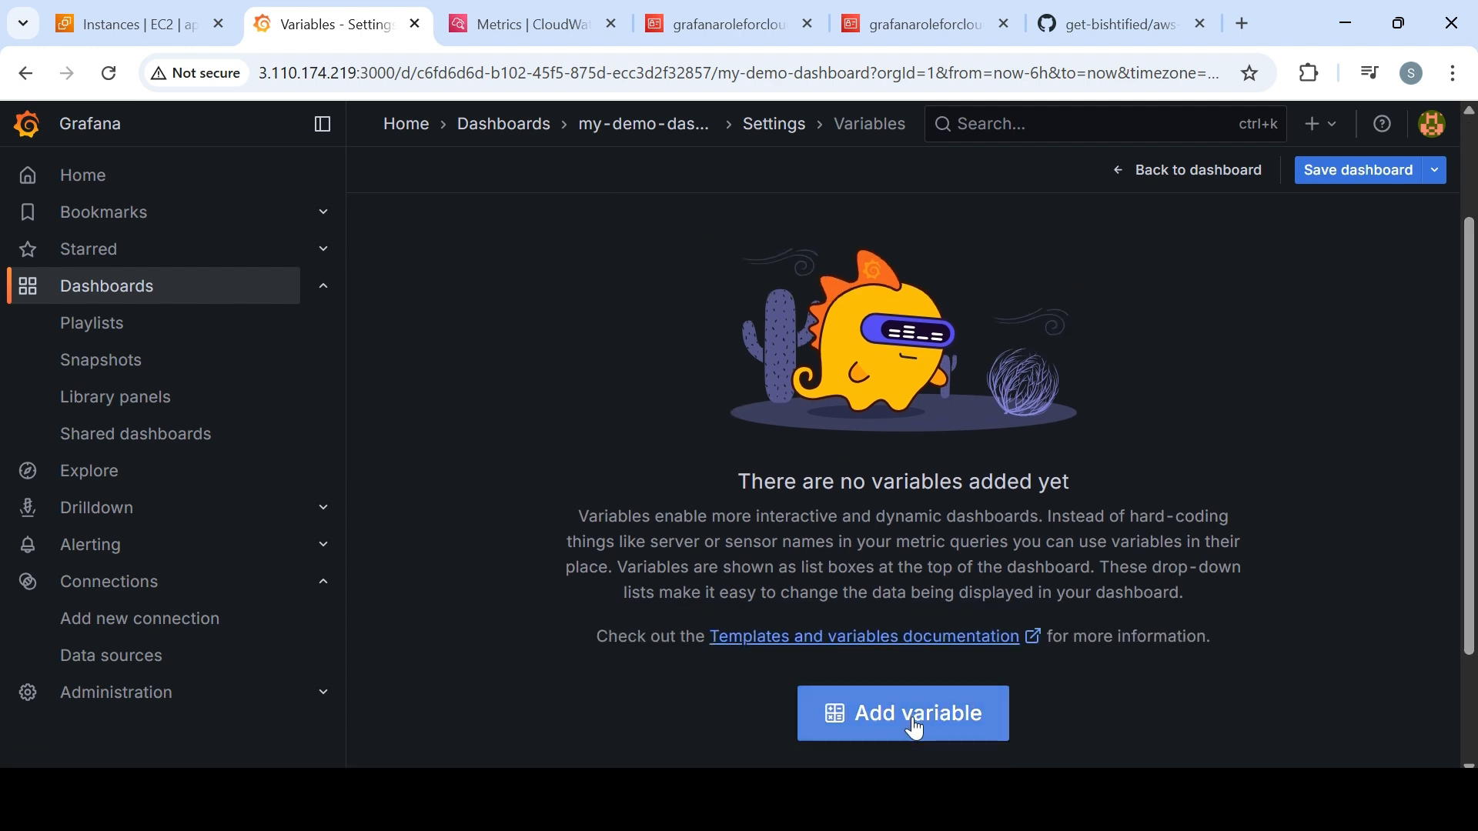
{"action": "left_click_drag", "start_coordinate": [1049, 511], "coordinate": [1230, 514]}
{"action": "left_click_drag", "start_coordinate": [569, 542], "coordinate": [1233, 538]}
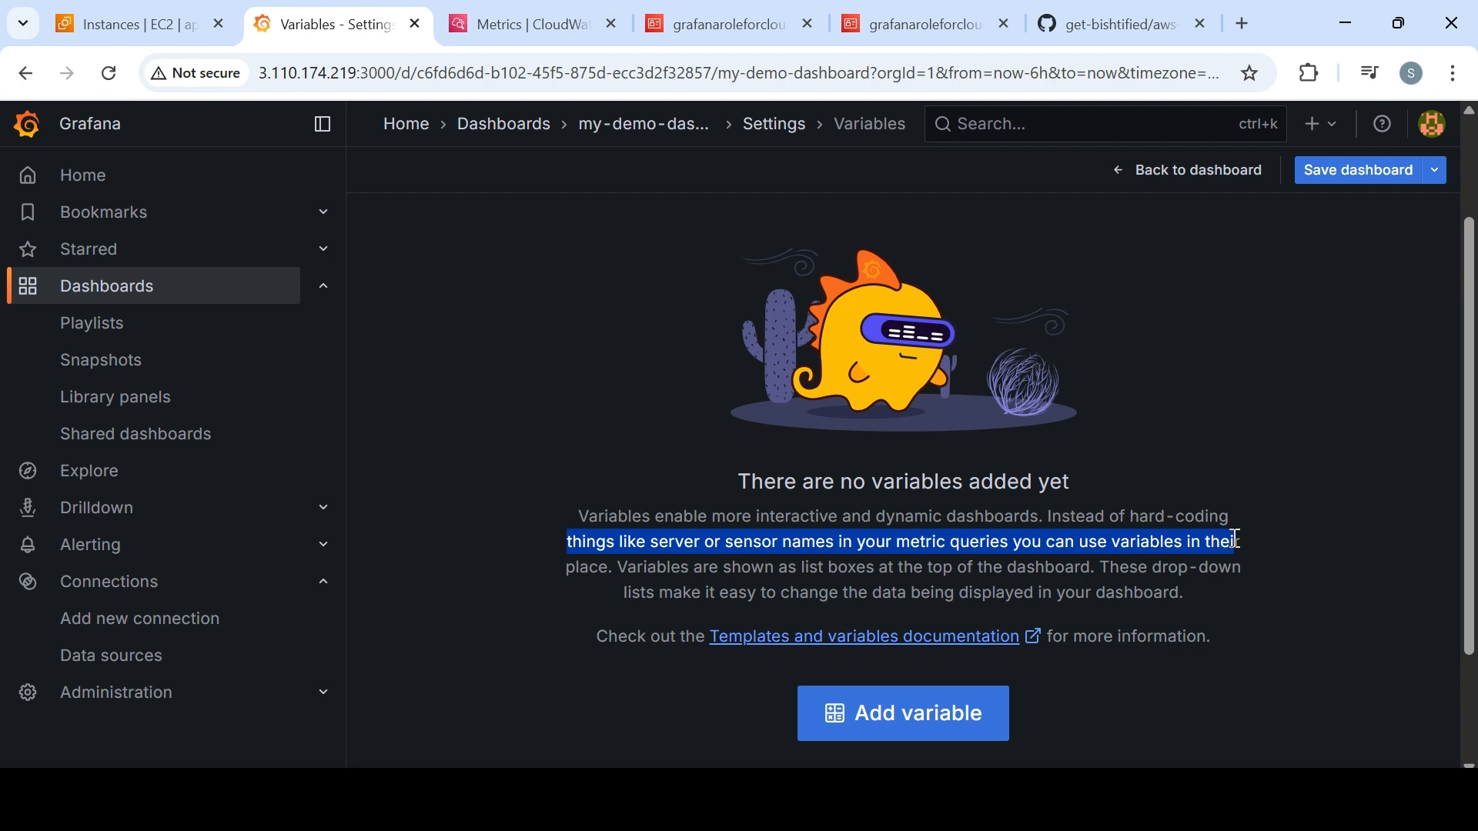
{"action": "left_click", "coordinate": [931, 738]}
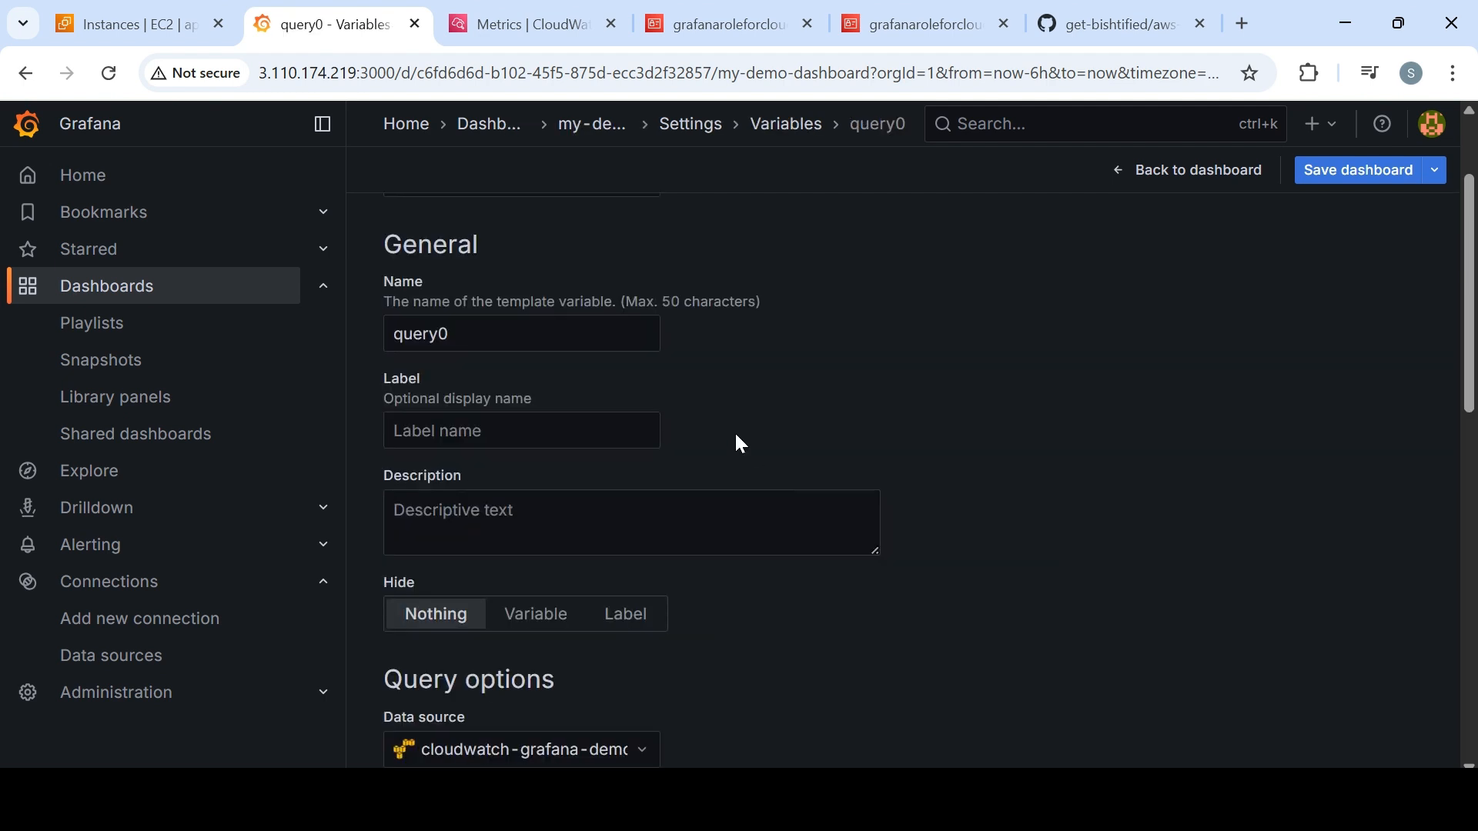
- Clear the default name of the new variable
{"action": "left_click_drag", "start_coordinate": [518, 336], "coordinate": [291, 350]}
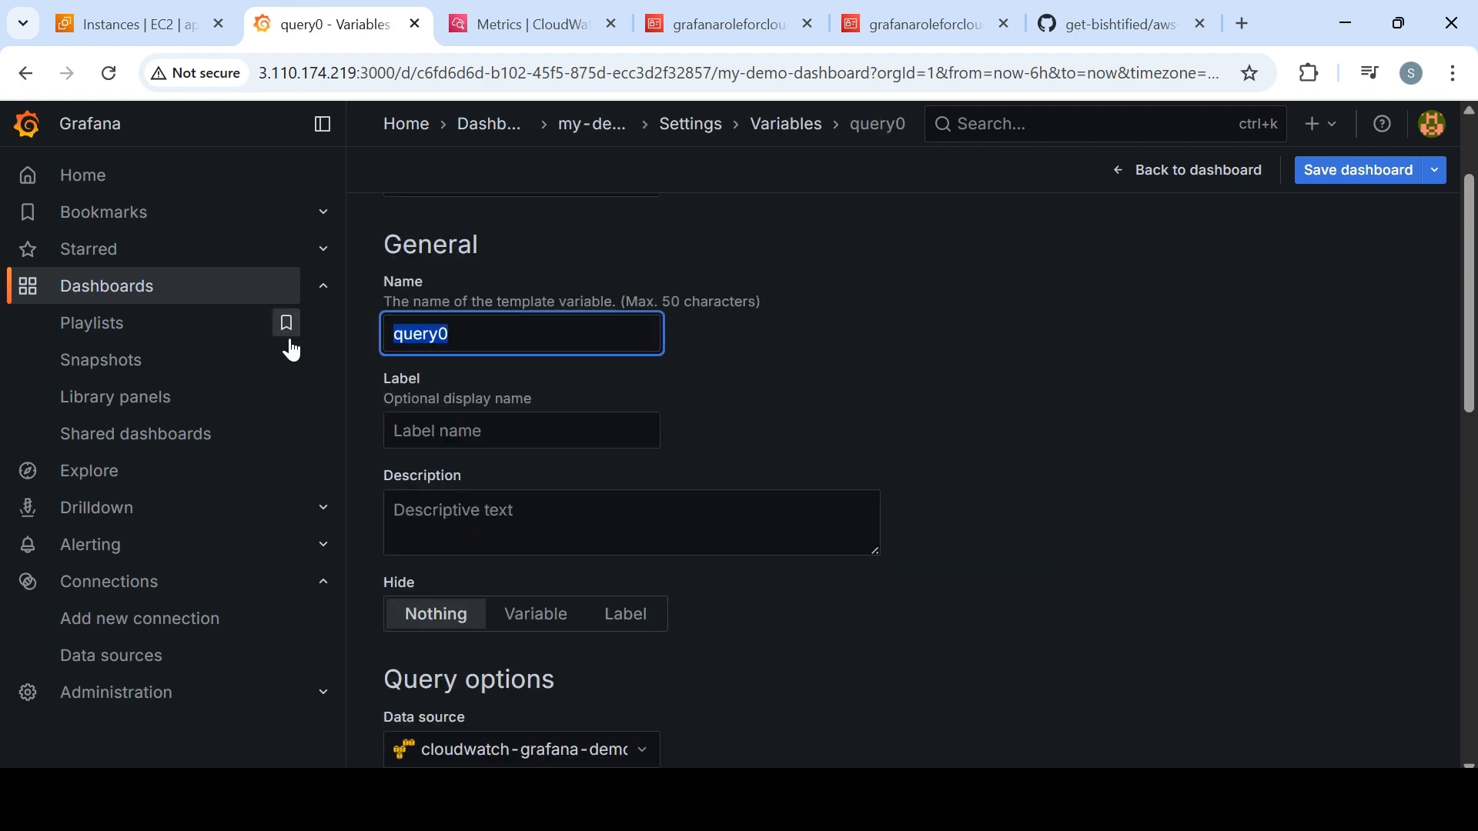
{"action": "key", "text": "BackSpace"}
{"action": "left_click", "coordinate": [515, 339]}
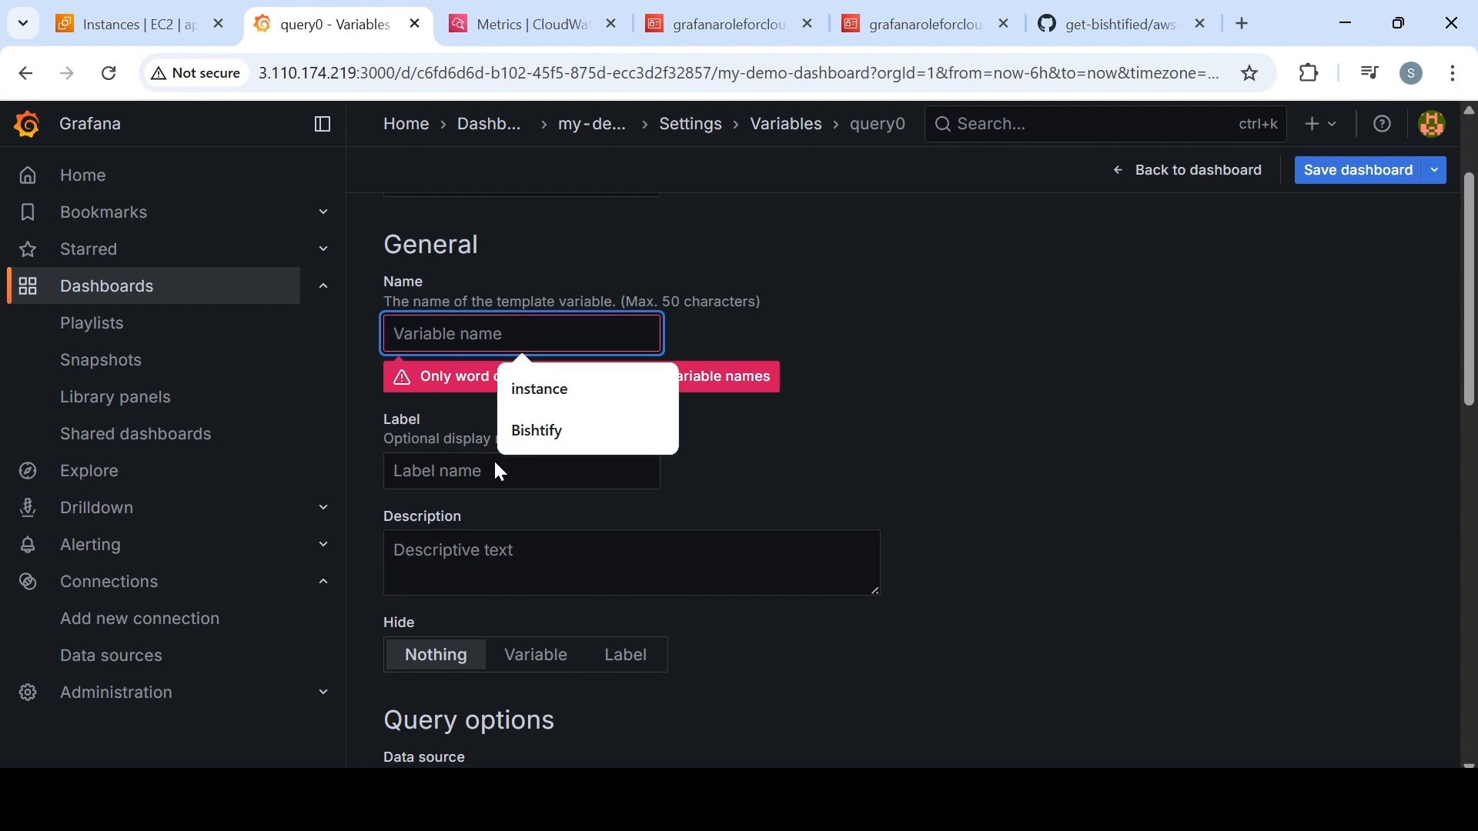
{"action": "left_click", "coordinate": [528, 592]}
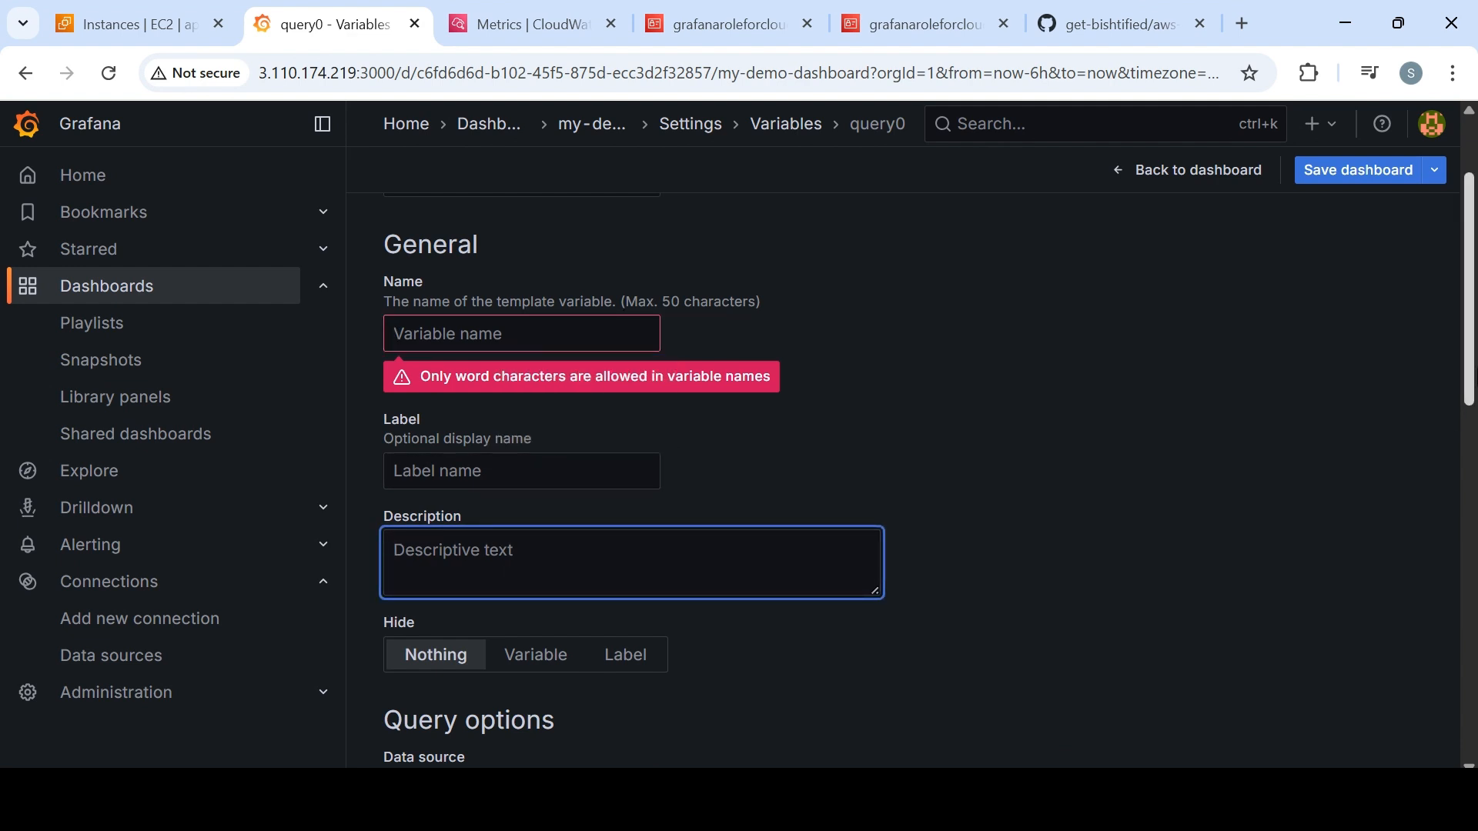
- Select Regions as the variable's query type and review its selection options and the preview of values
{"action": "scroll", "coordinate": [1467, 417], "scroll_direction": "down", "scroll_amount": 2}
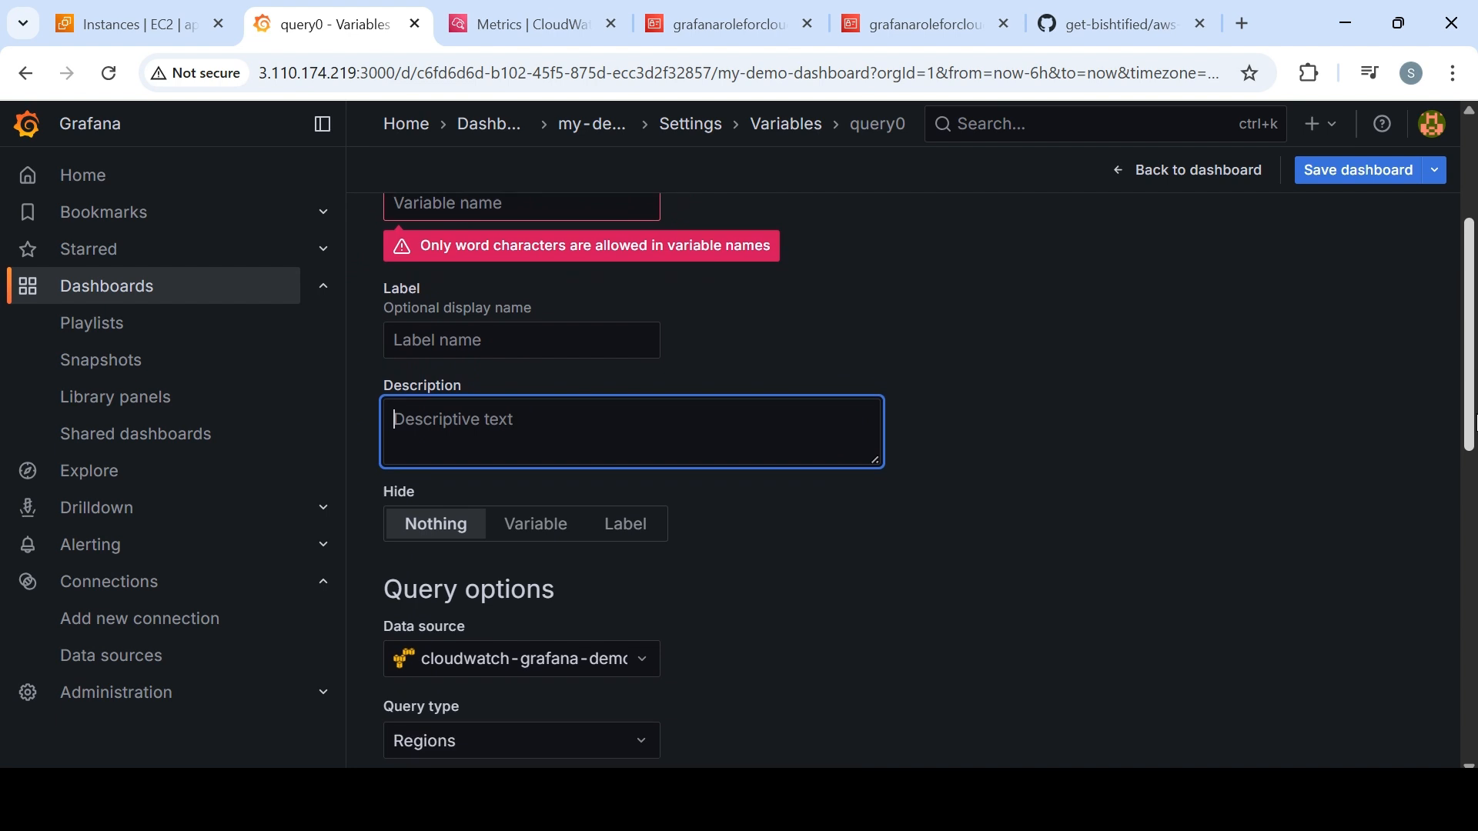
{"action": "scroll", "coordinate": [1467, 416], "scroll_direction": "down", "scroll_amount": 5}
{"action": "scroll", "coordinate": [824, 451], "scroll_direction": "down", "scroll_amount": 1}
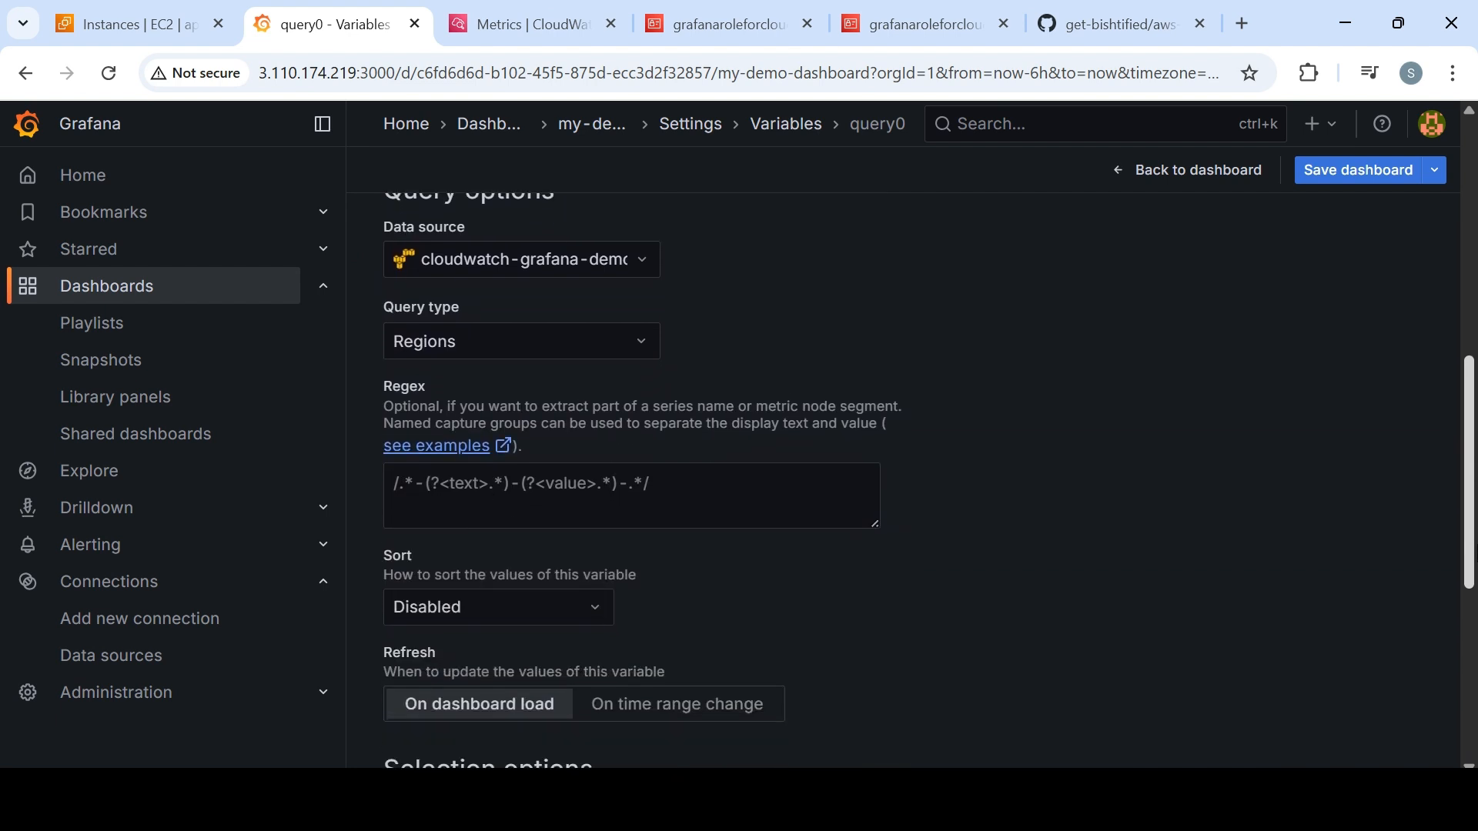
{"action": "left_click", "coordinate": [547, 346]}
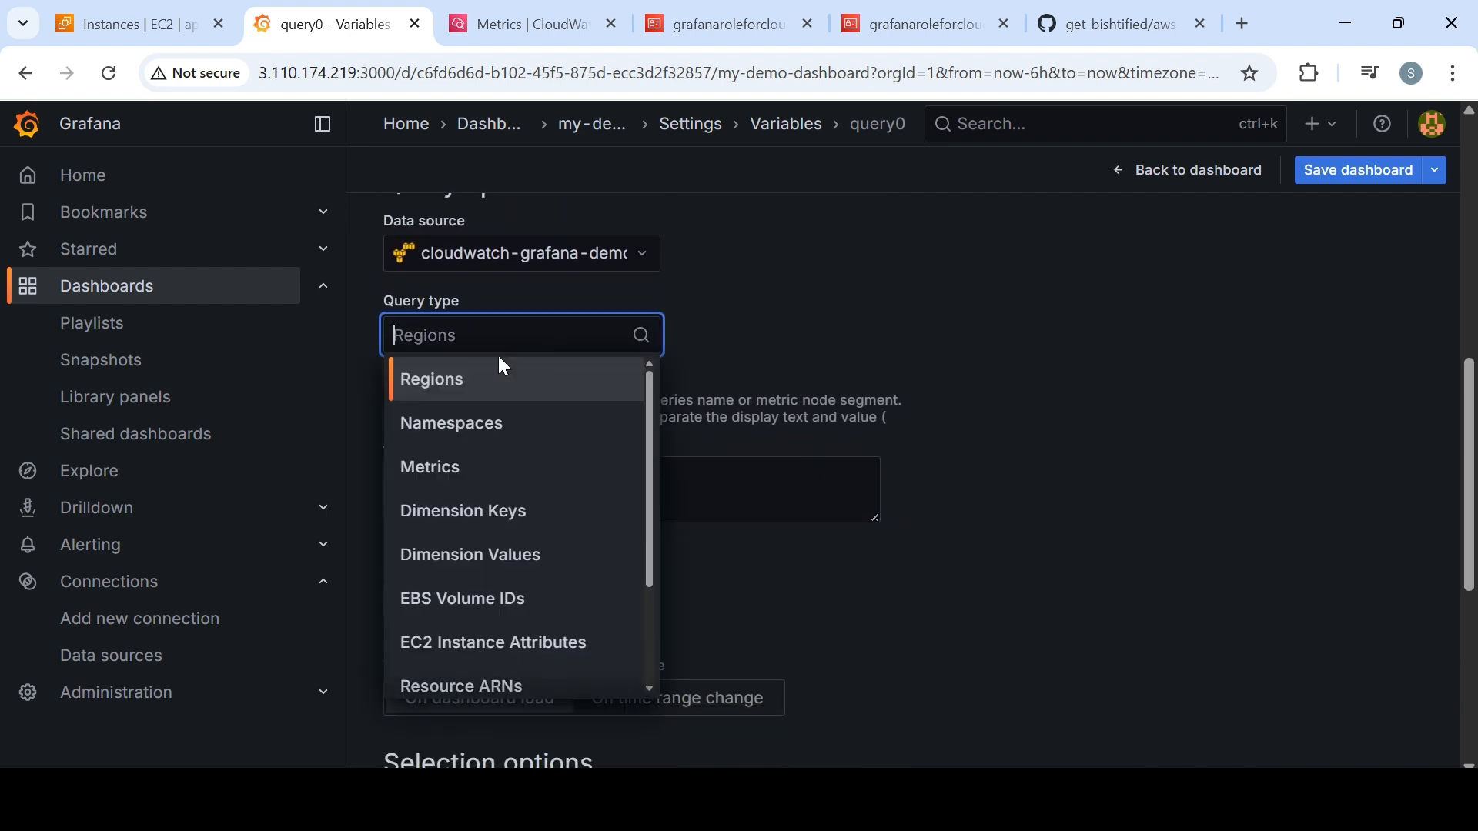
{"action": "left_click", "coordinate": [472, 379]}
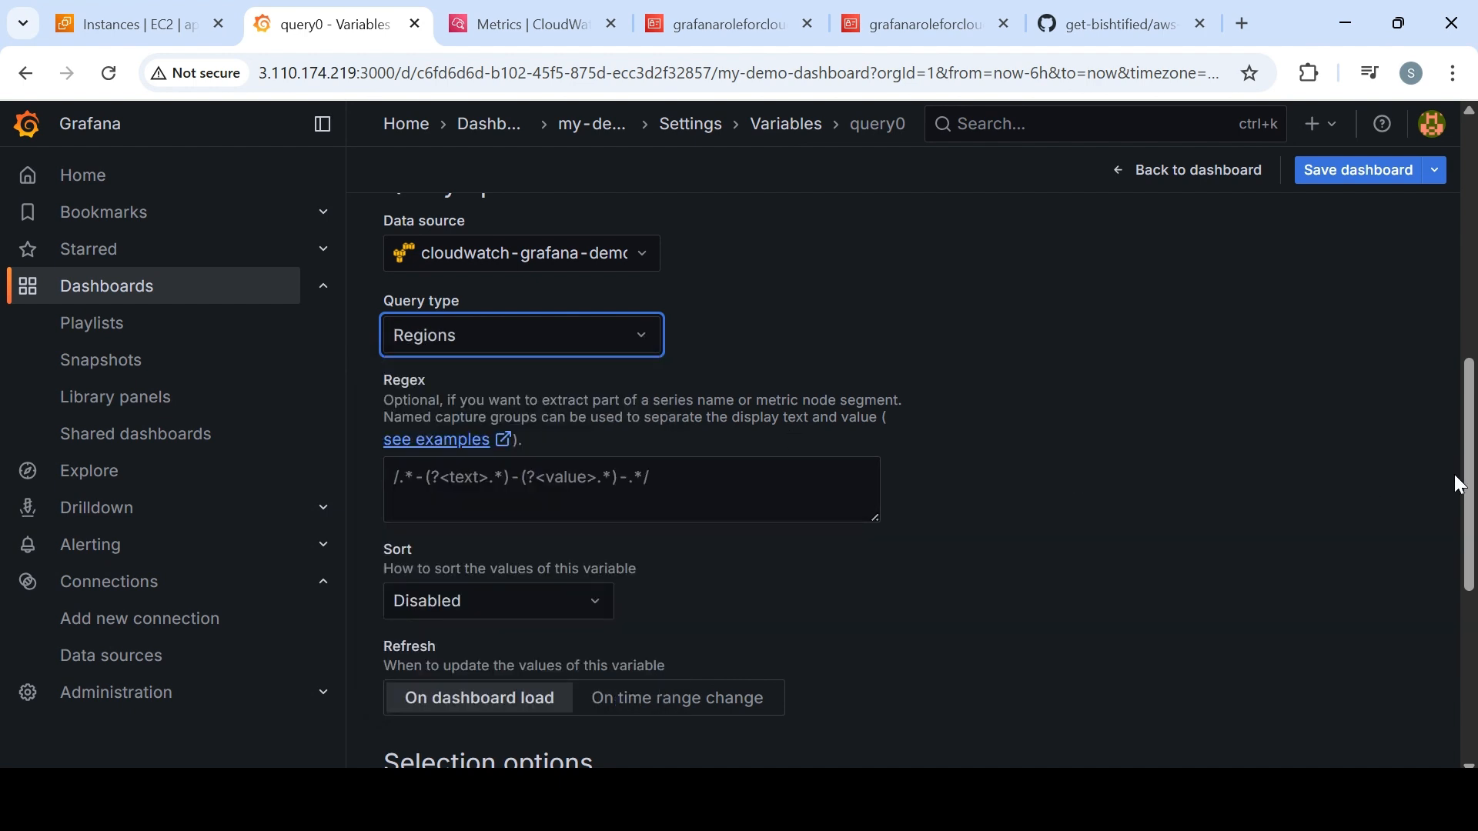
{"action": "scroll", "coordinate": [1442, 485], "scroll_direction": "down", "scroll_amount": 4}
{"action": "scroll", "coordinate": [1442, 485], "scroll_direction": "down", "scroll_amount": 2}
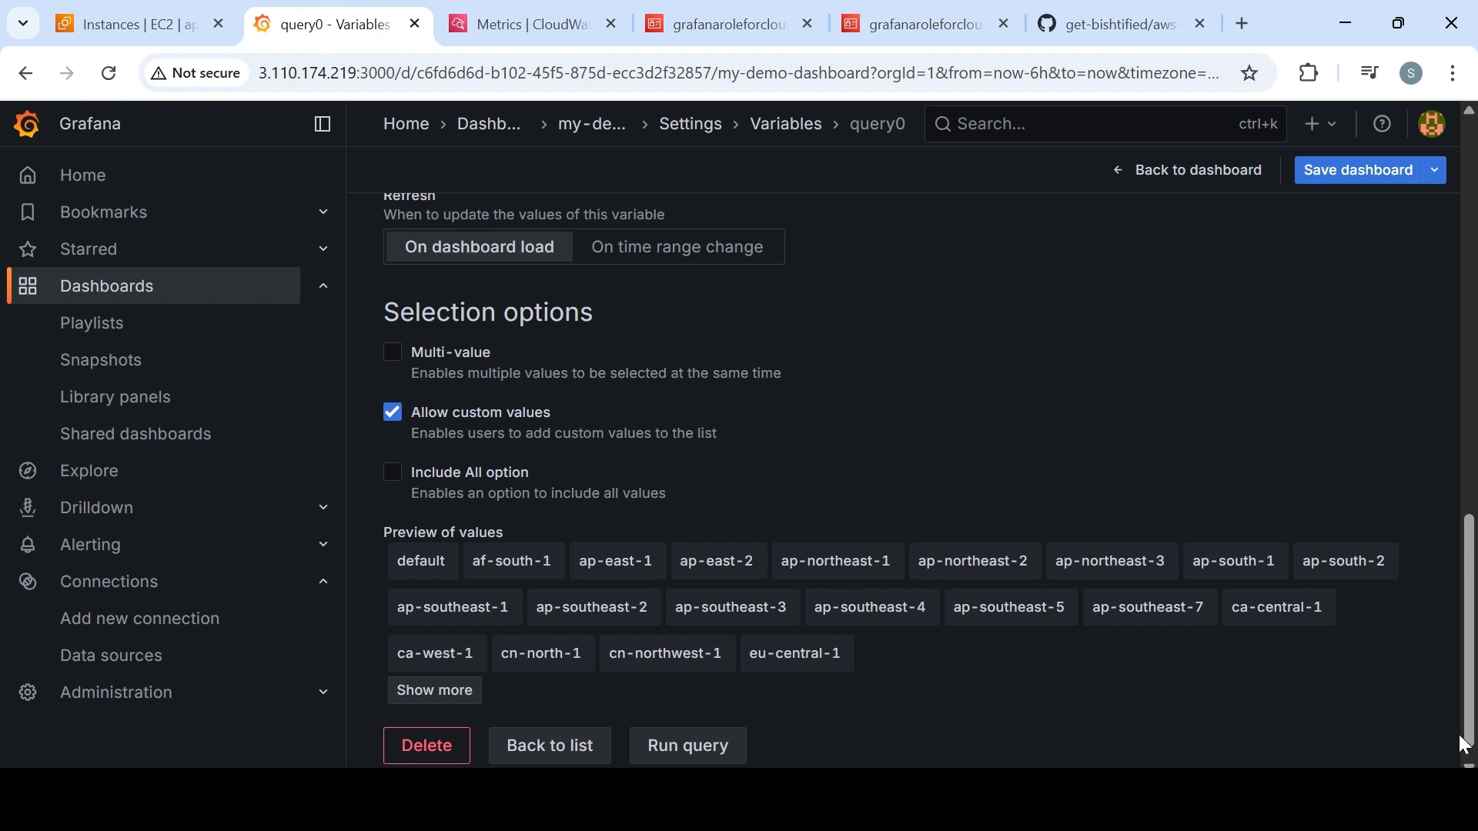
{"action": "left_click_drag", "start_coordinate": [1468, 648], "coordinate": [1455, 590]}
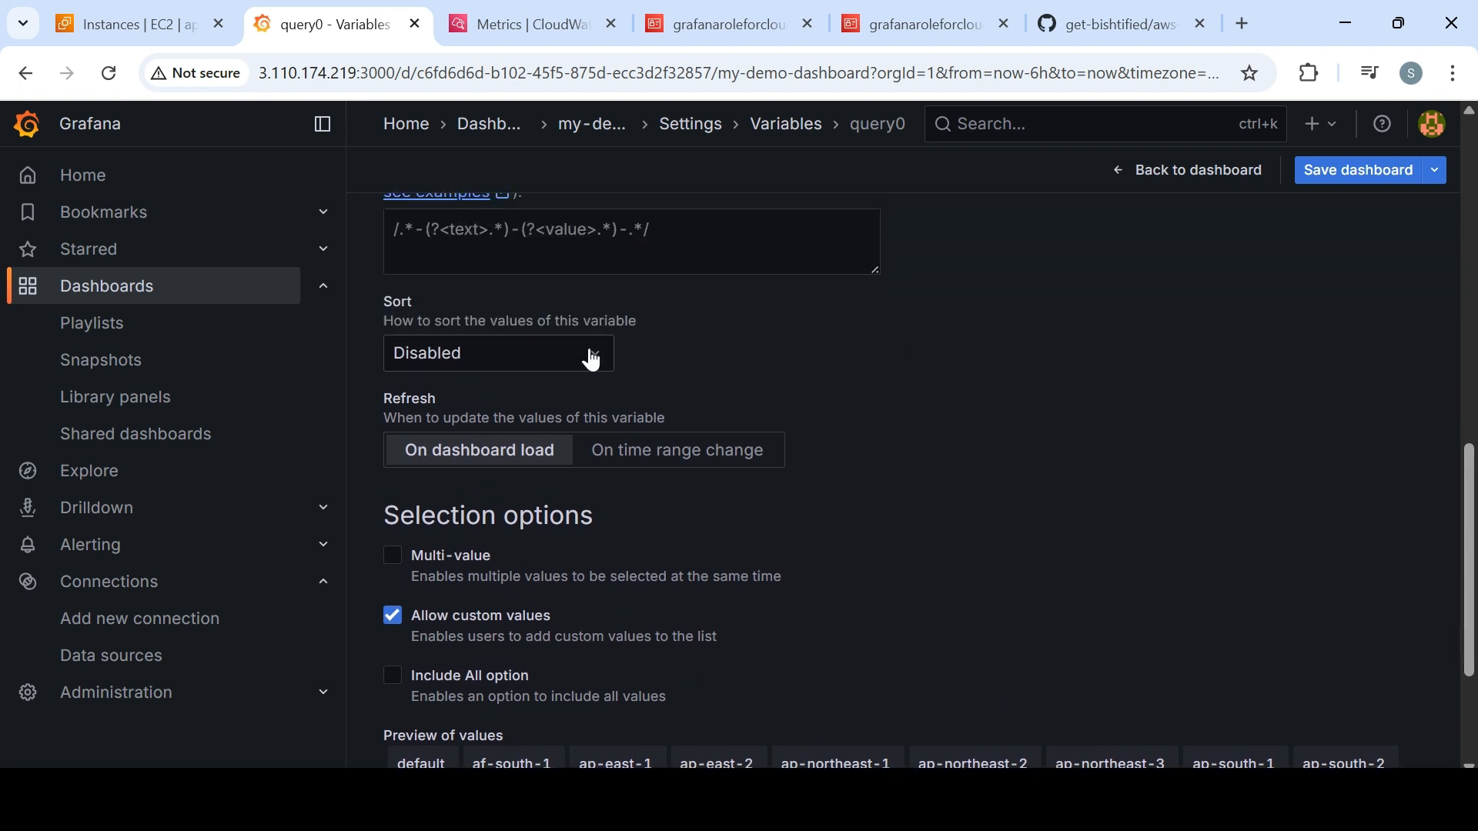
- Review the sort options for the variable's values and return to the dashboard's general settings
{"action": "left_click", "coordinate": [551, 354]}
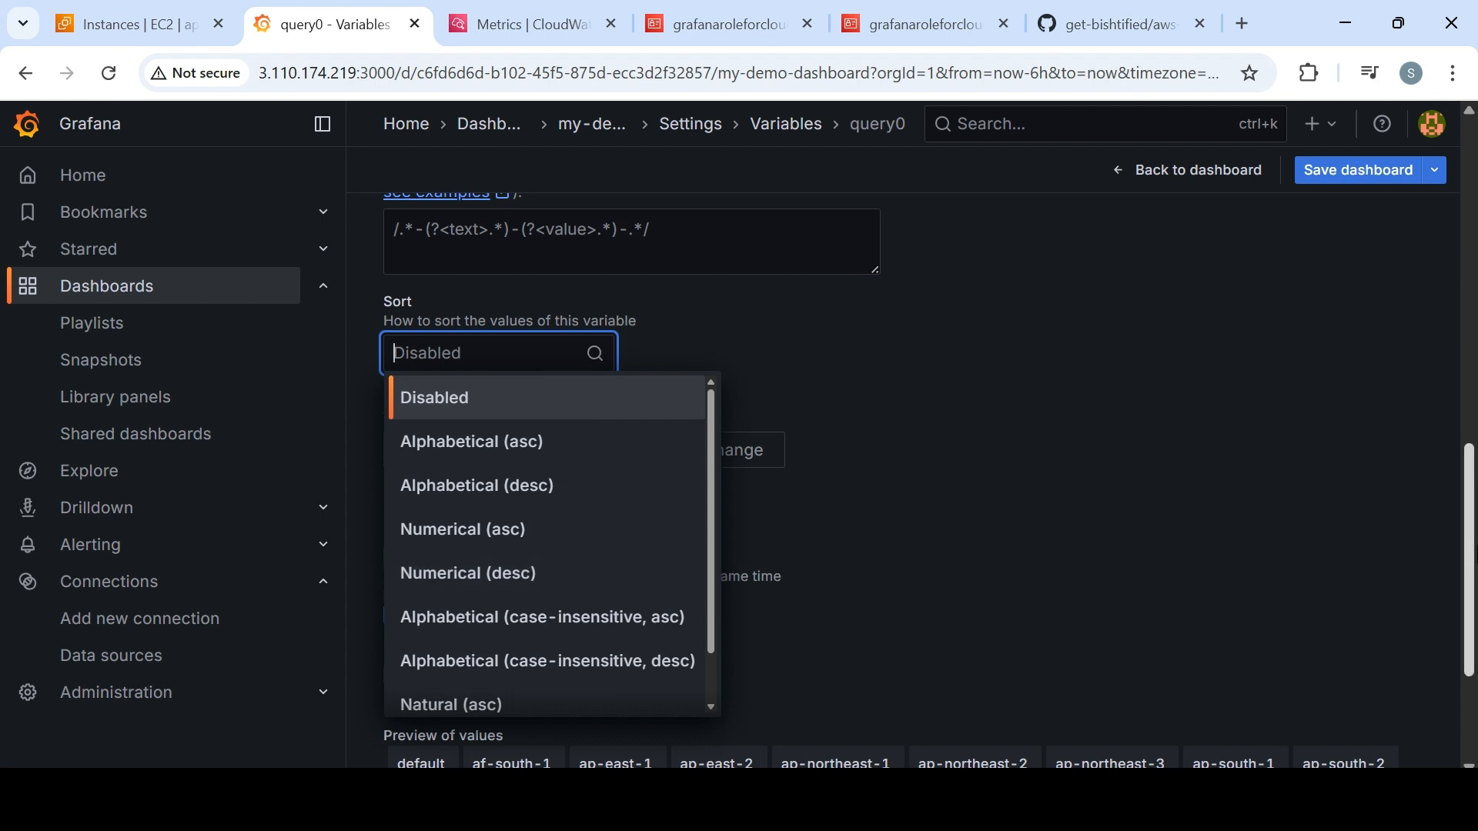
{"action": "left_click_drag", "start_coordinate": [1472, 529], "coordinate": [1441, 207]}
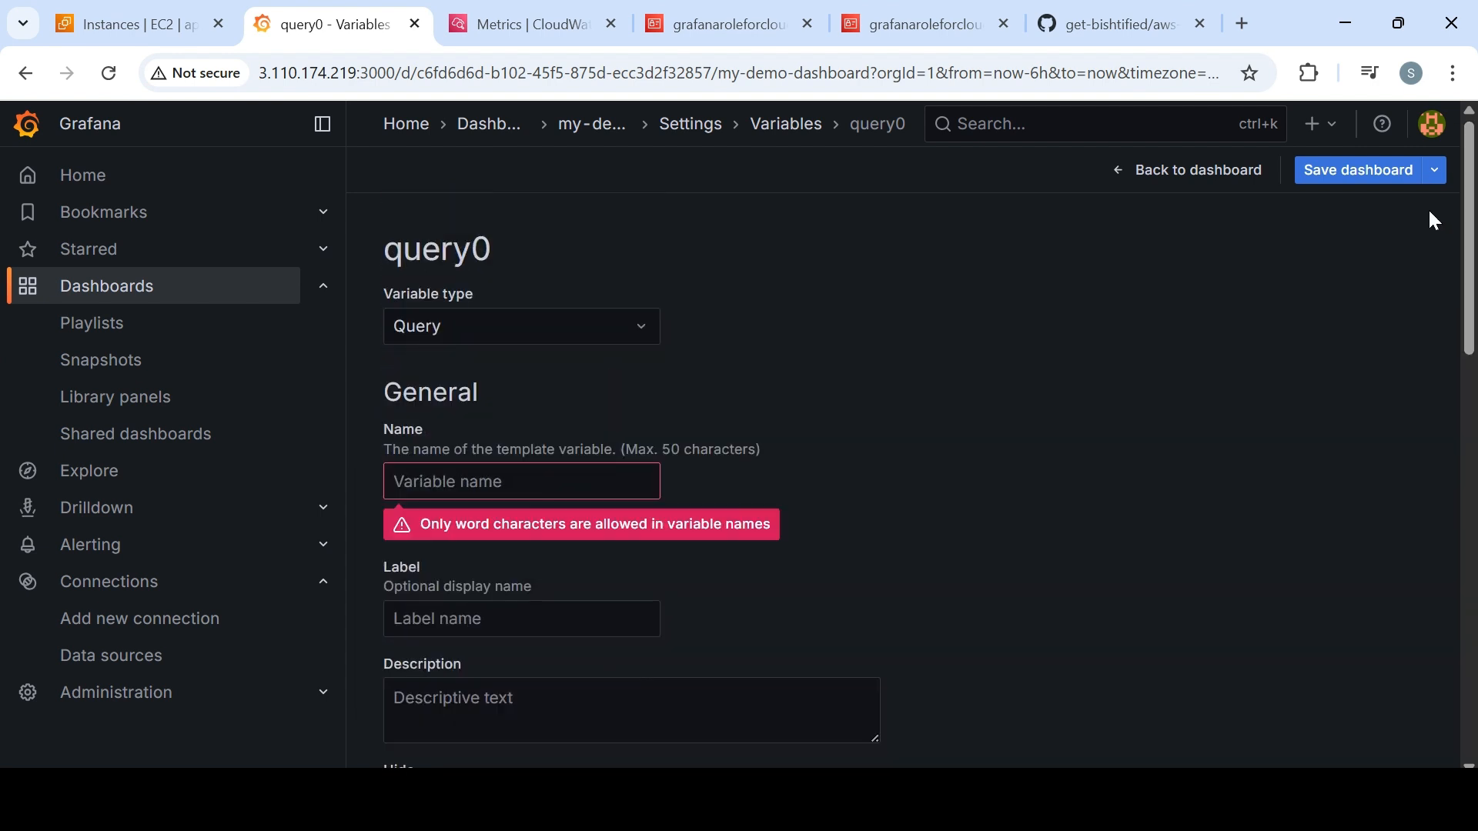
{"action": "left_click", "coordinate": [683, 133]}
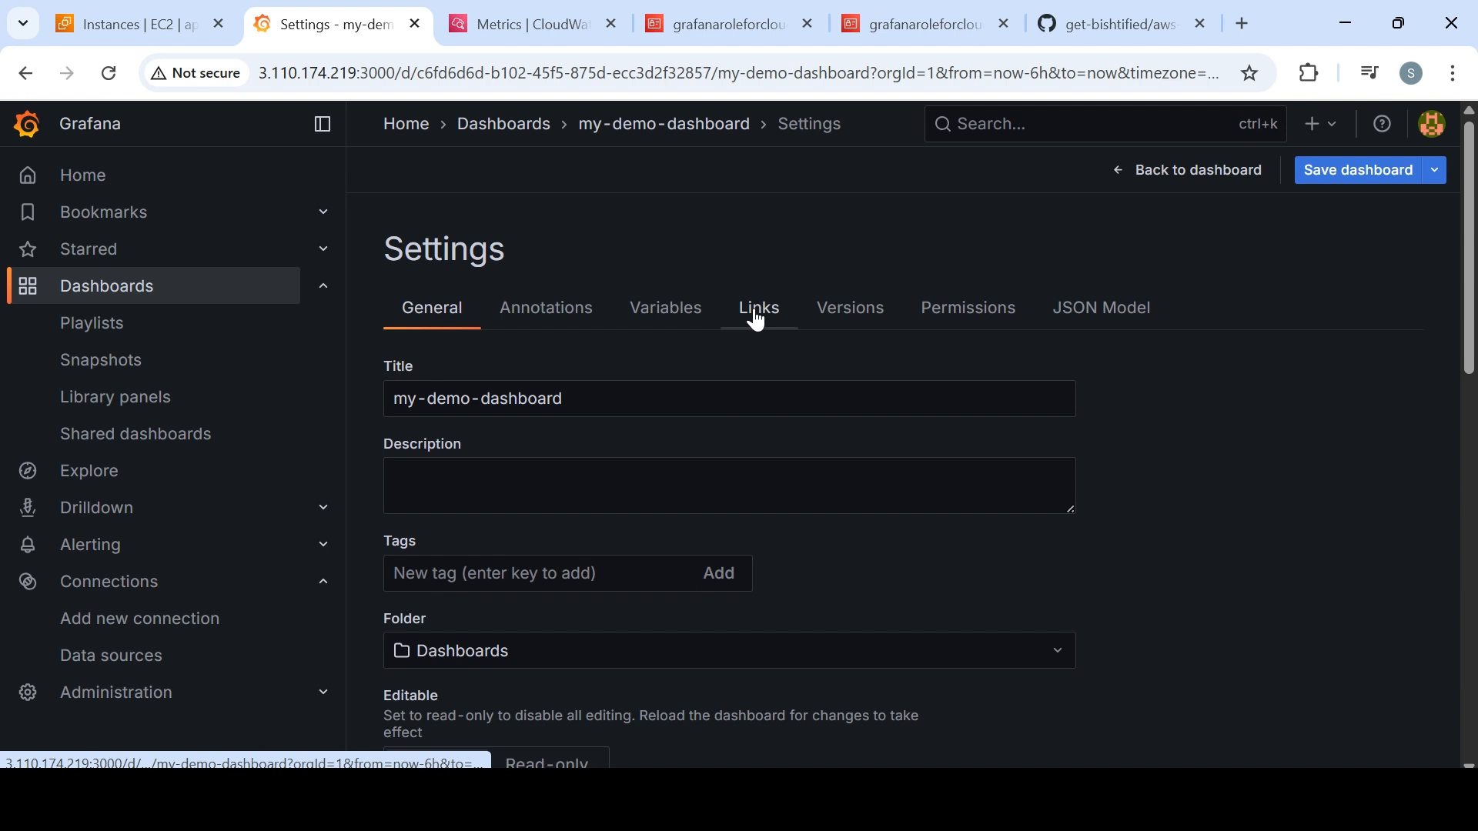
- Review the dashboard's links settings and its version history, marking version 1 in the list
{"action": "left_click", "coordinate": [757, 319]}
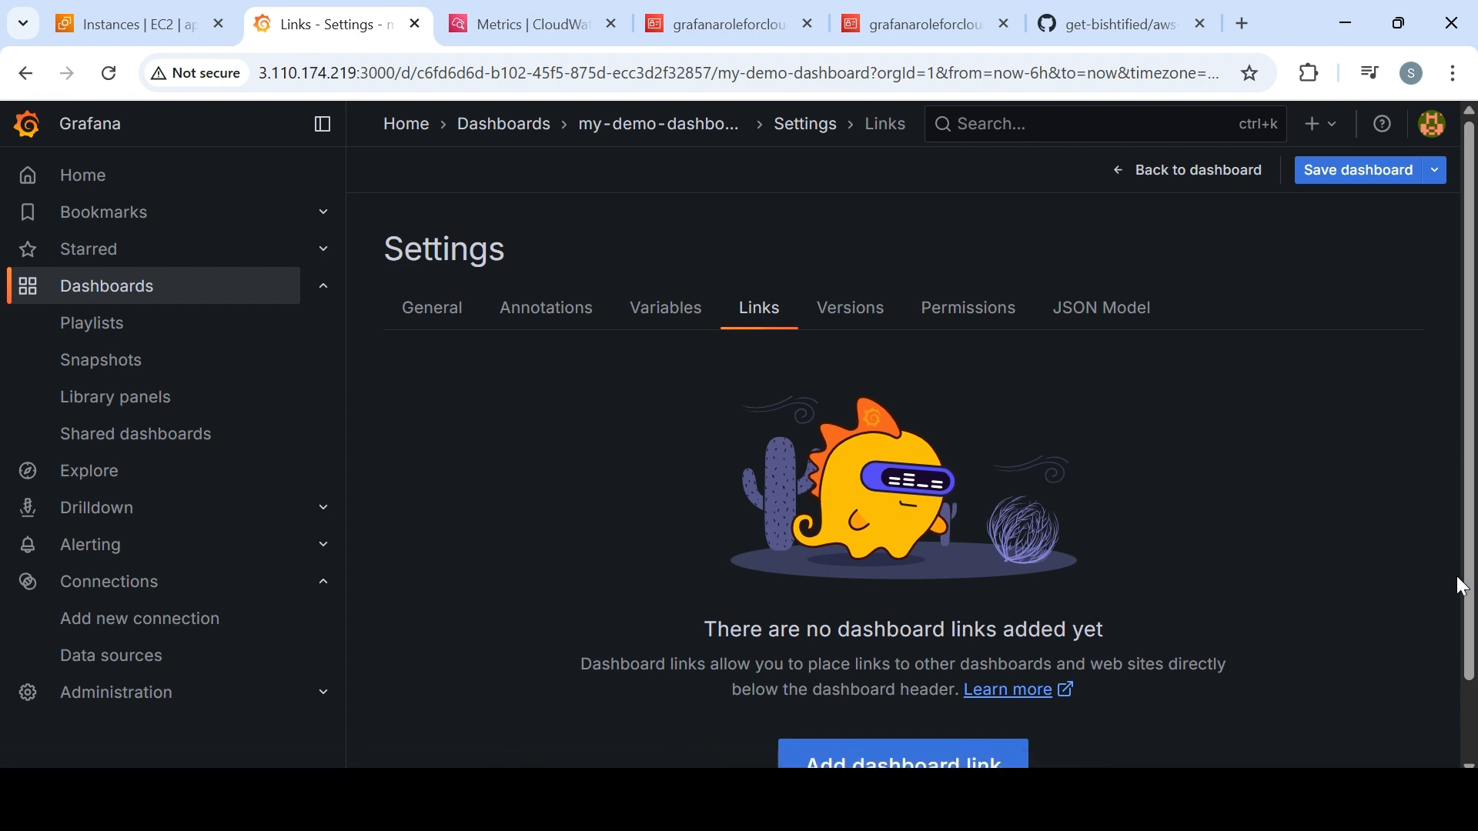
{"action": "scroll", "coordinate": [1459, 589], "scroll_direction": "down", "scroll_amount": 1}
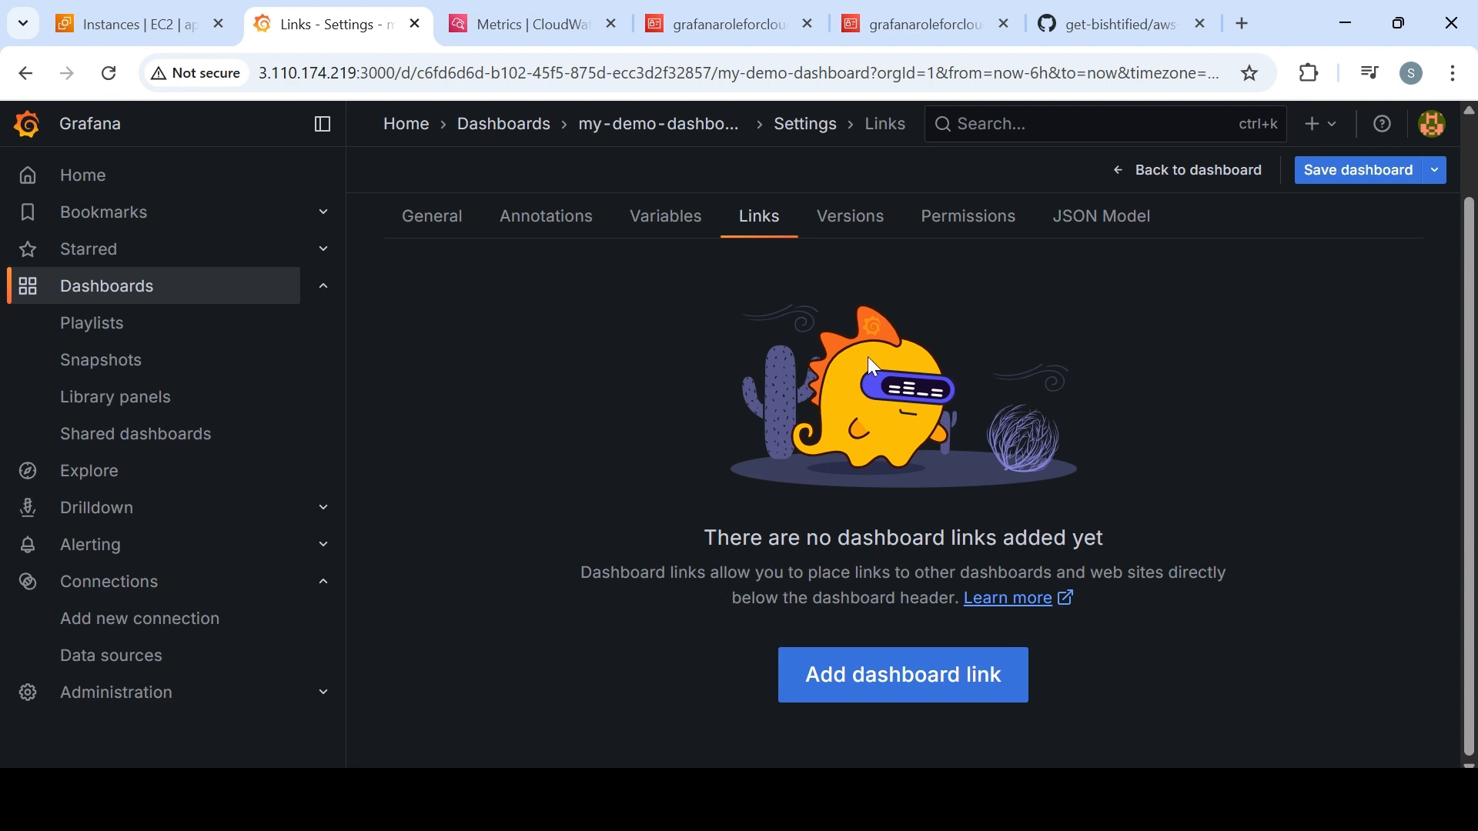
{"action": "left_click", "coordinate": [855, 216]}
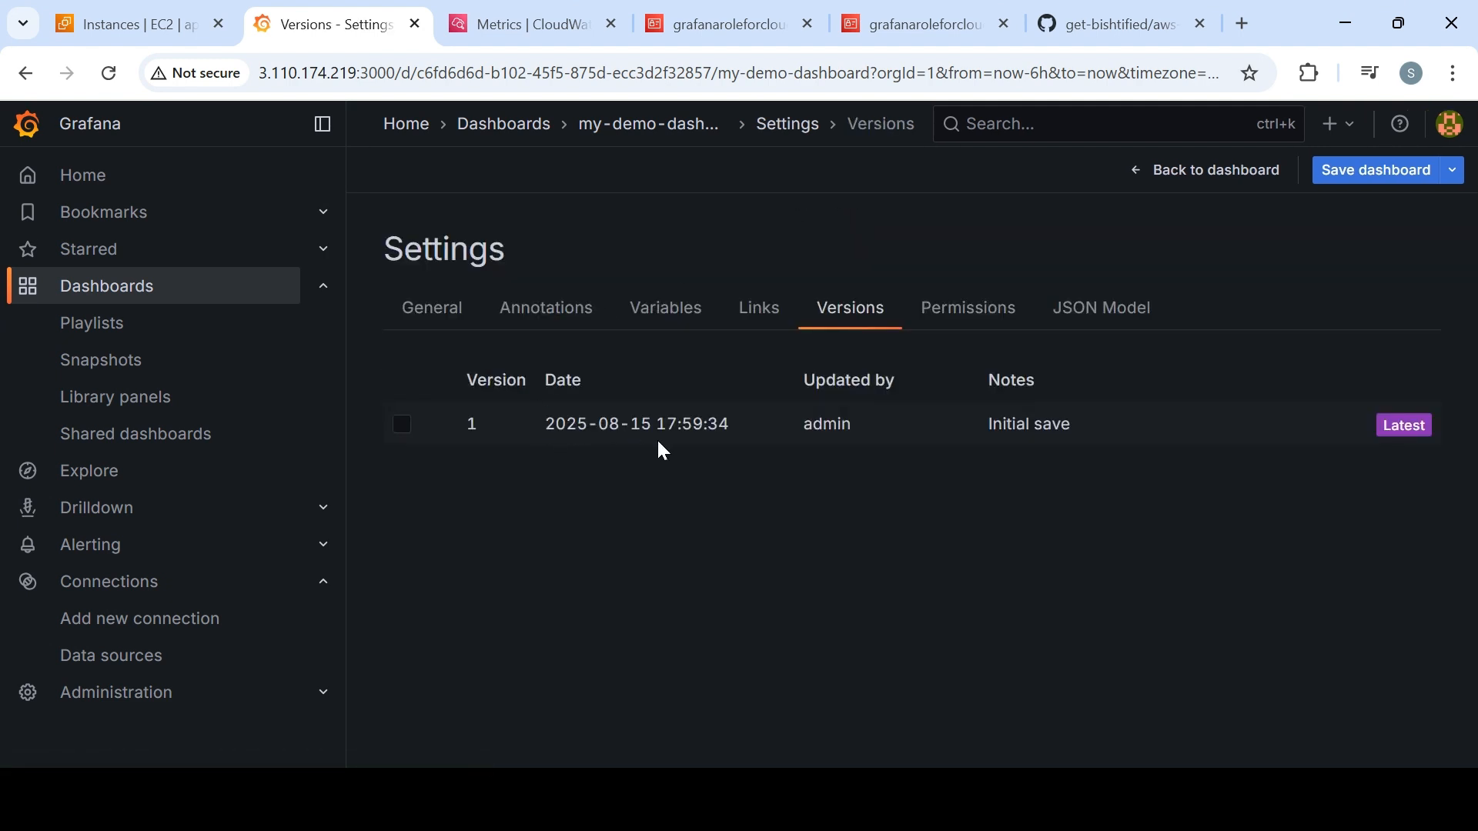
{"action": "left_click", "coordinate": [400, 428]}
- Examine the dashboard's role and user permissions and look through its JSON model
{"action": "left_click", "coordinate": [969, 312]}
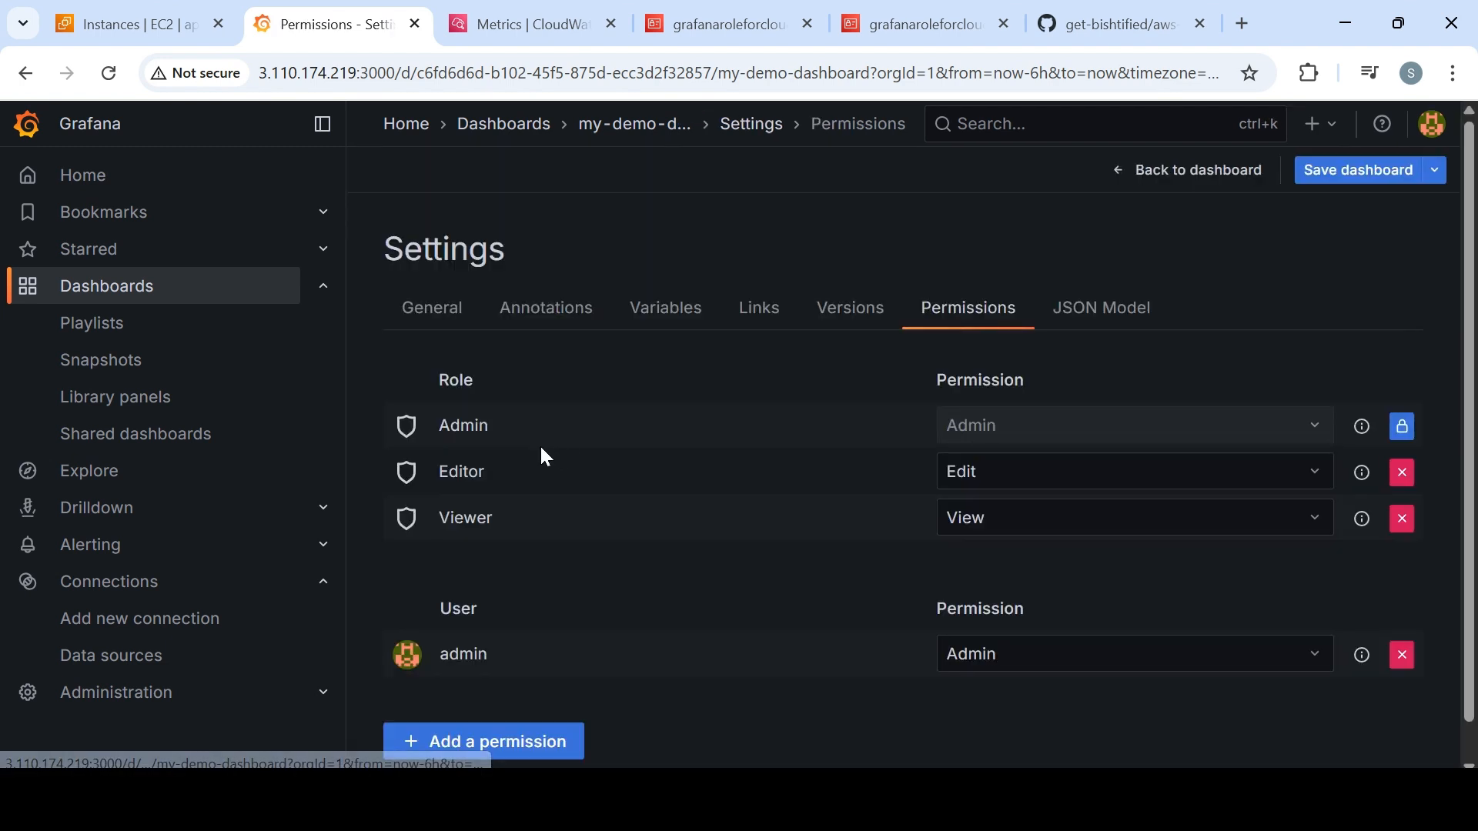
{"action": "scroll", "coordinate": [930, 439], "scroll_direction": "down", "scroll_amount": 1}
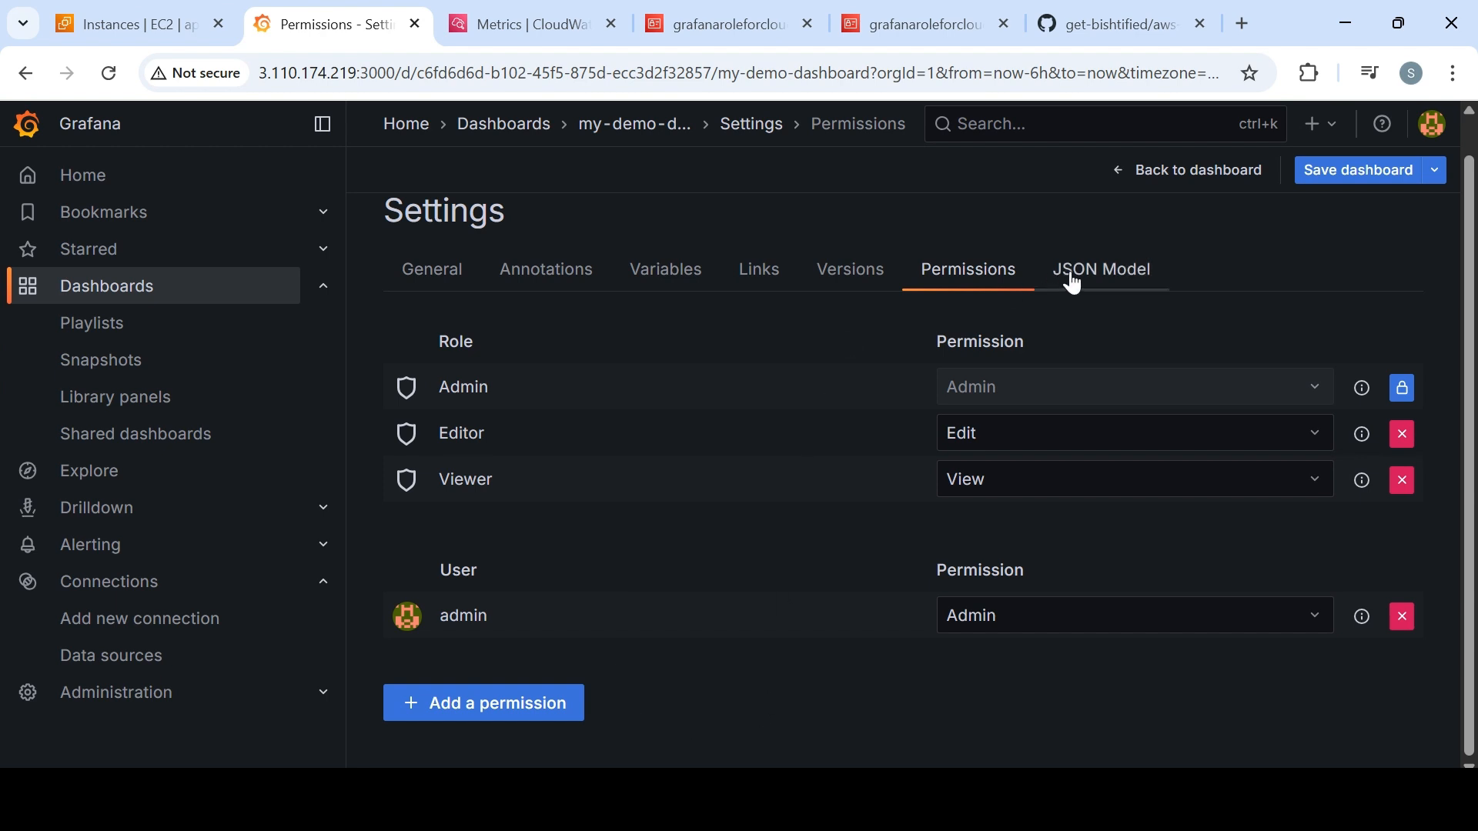
{"action": "left_click", "coordinate": [1104, 285]}
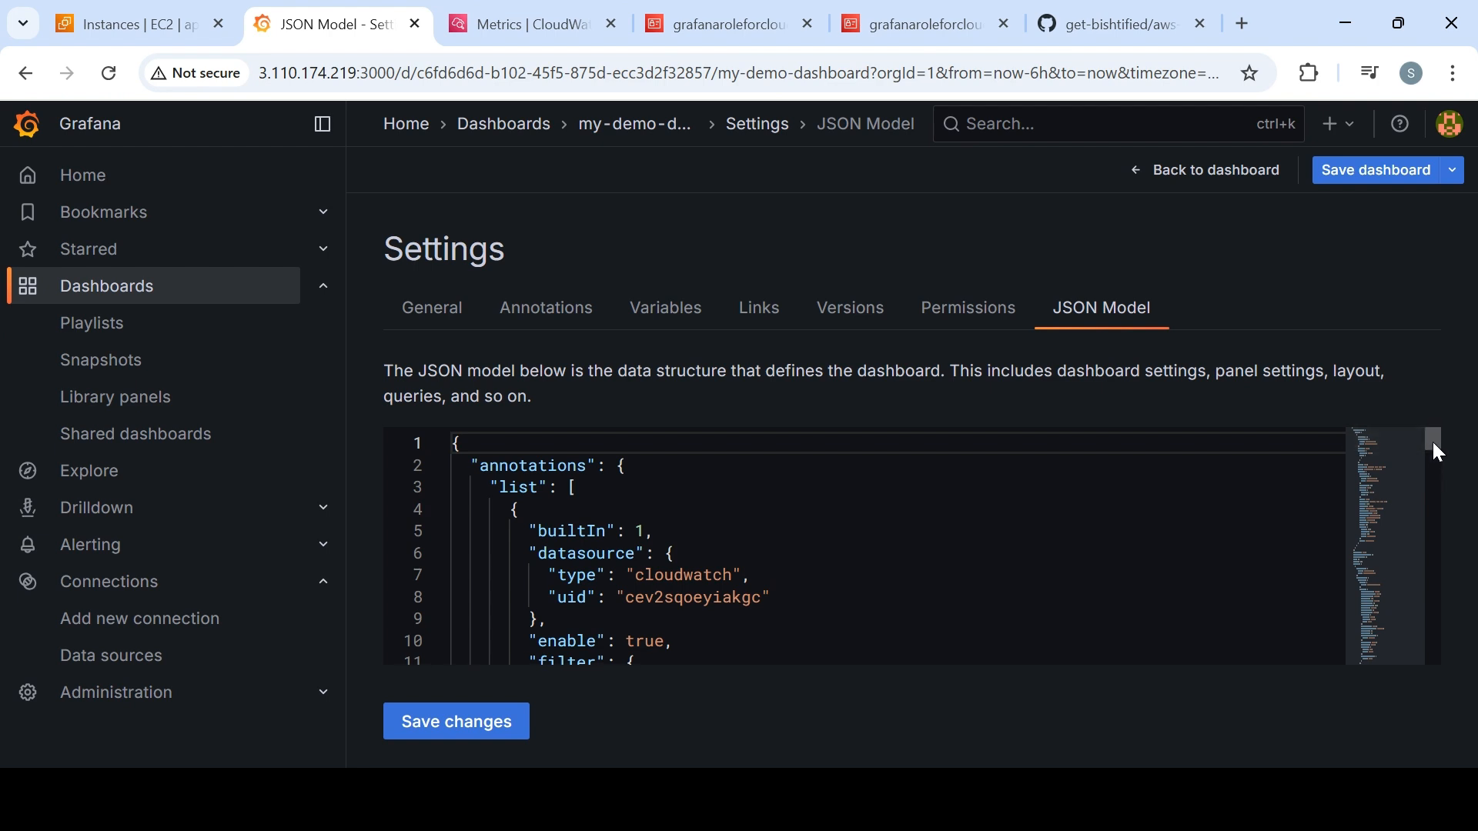
{"action": "left_click_drag", "start_coordinate": [1434, 442], "coordinate": [1433, 447]}
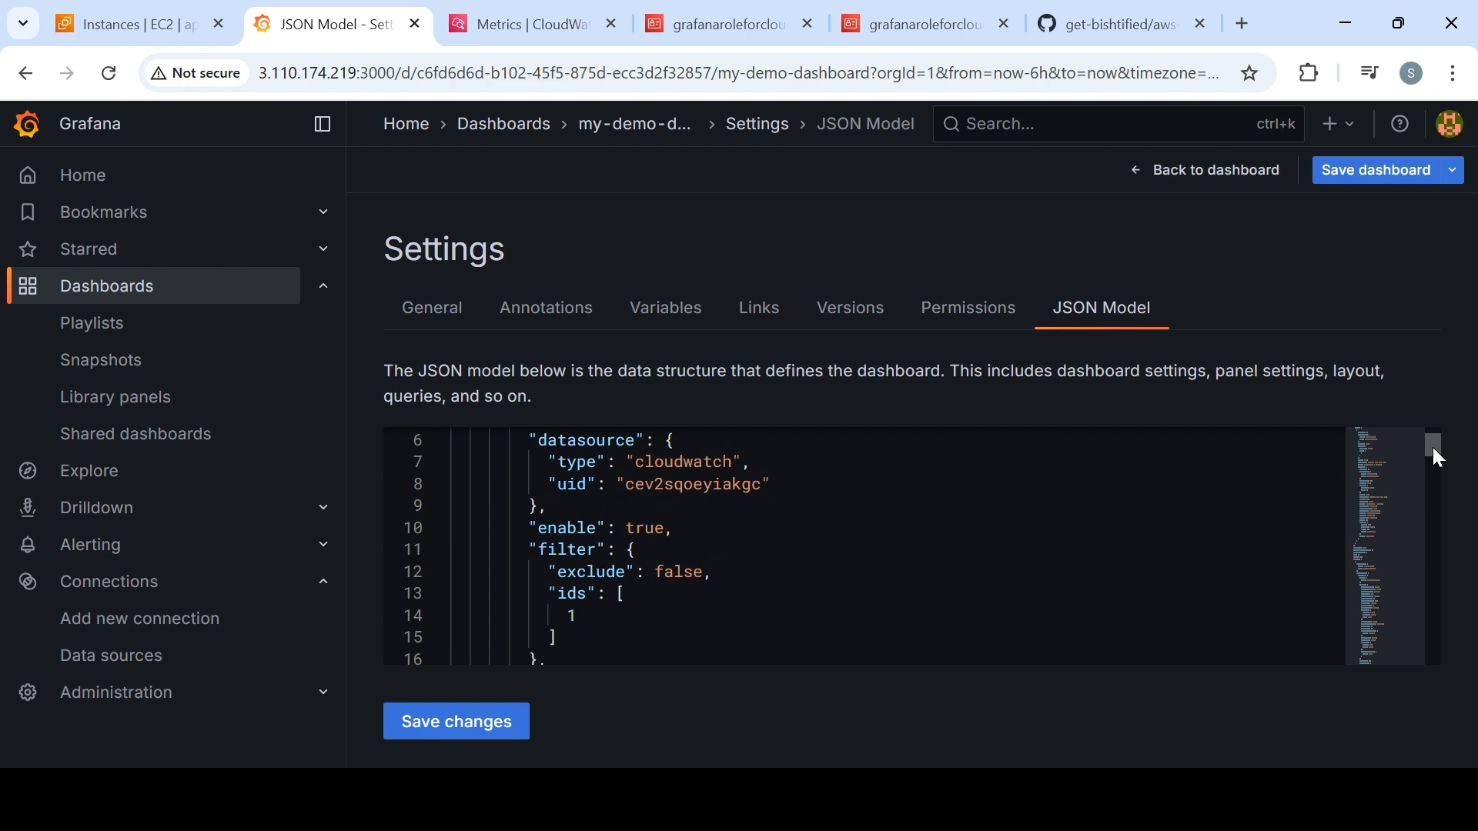
{"action": "mouse_move", "coordinate": [1434, 447]}
{"action": "left_mouse_down"}
{"action": "mouse_move", "coordinate": [1439, 728]}
{"action": "mouse_move", "coordinate": [1425, 371]}
{"action": "left_mouse_up"}
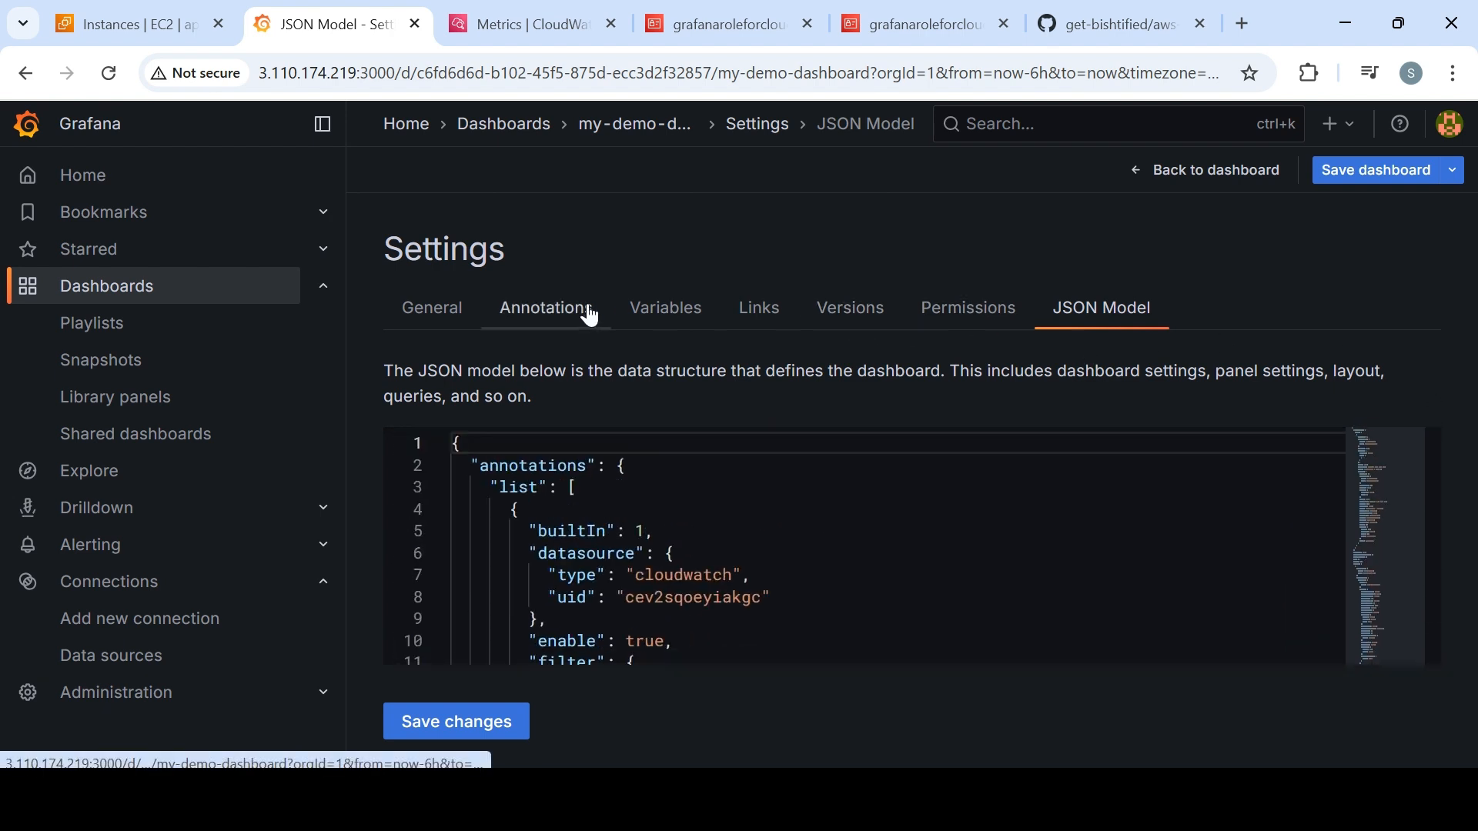
- Return to the dashboard view, switch to the Grafana topic outline in Notepad, and highlight the "Security Best Practice" line
{"action": "left_click", "coordinate": [1156, 181]}
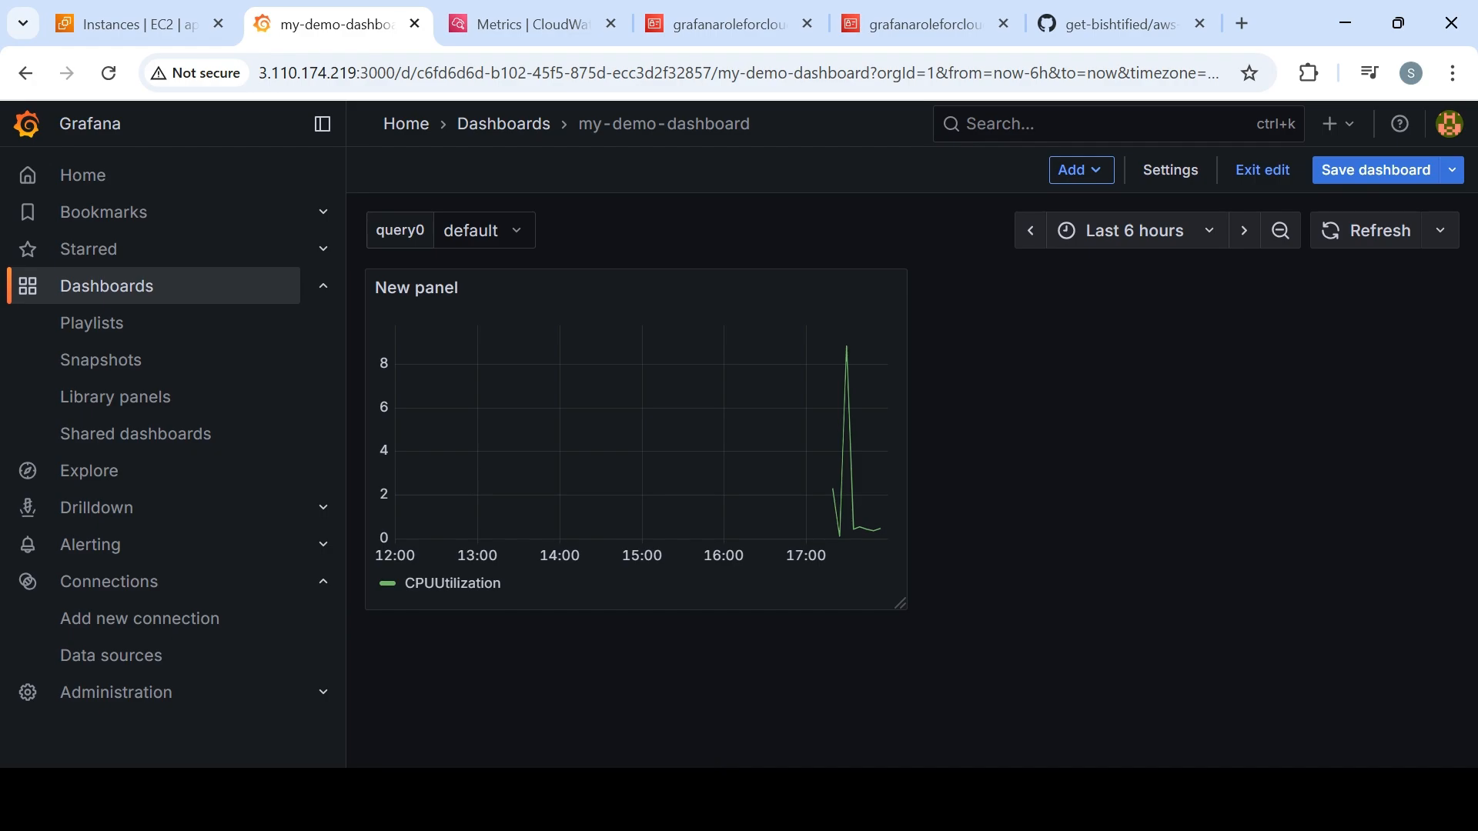
{"action": "left_click", "coordinate": [847, 802]}
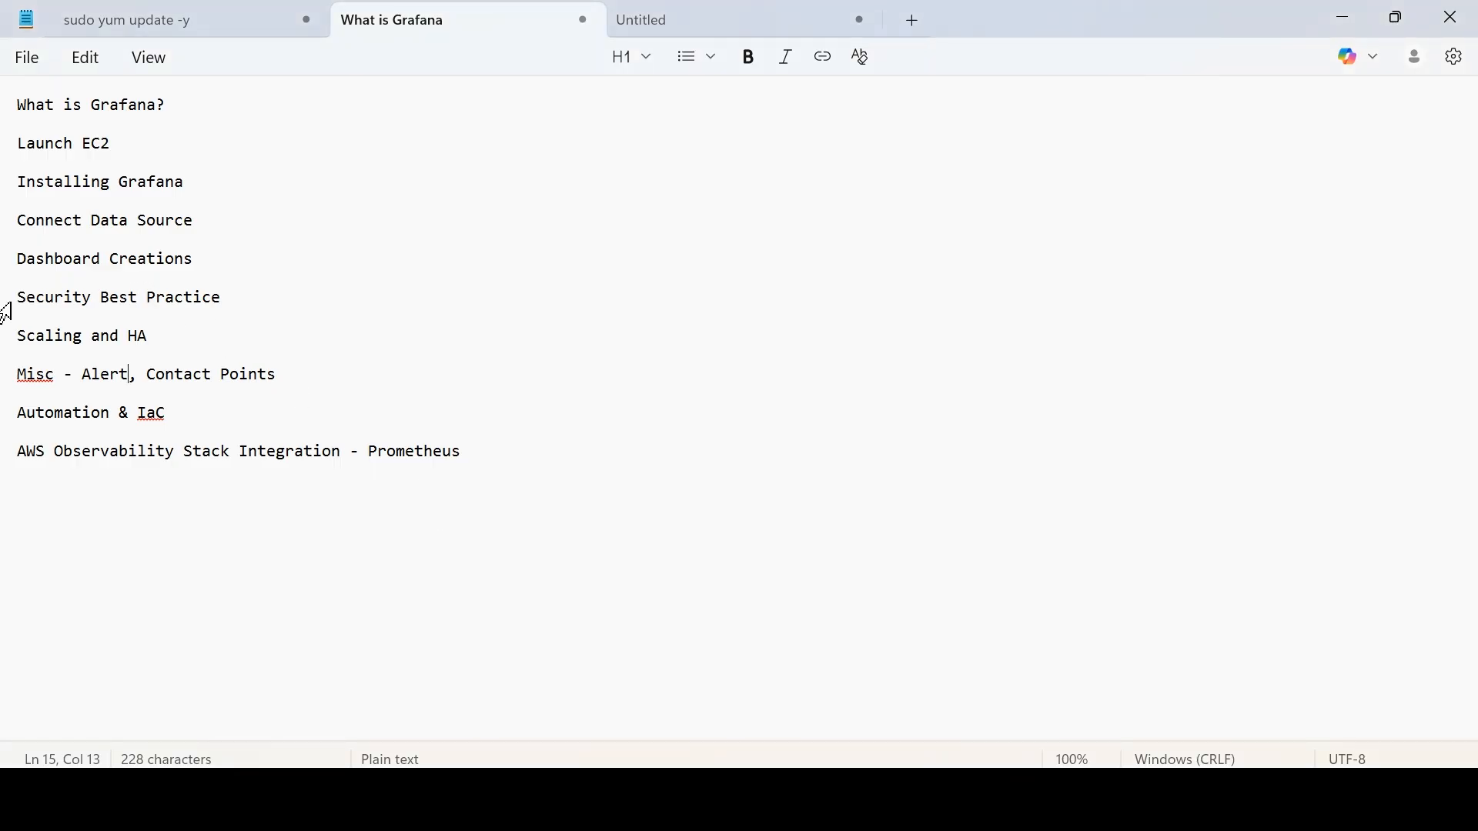
{"action": "left_click_drag", "start_coordinate": [20, 301], "coordinate": [254, 316]}
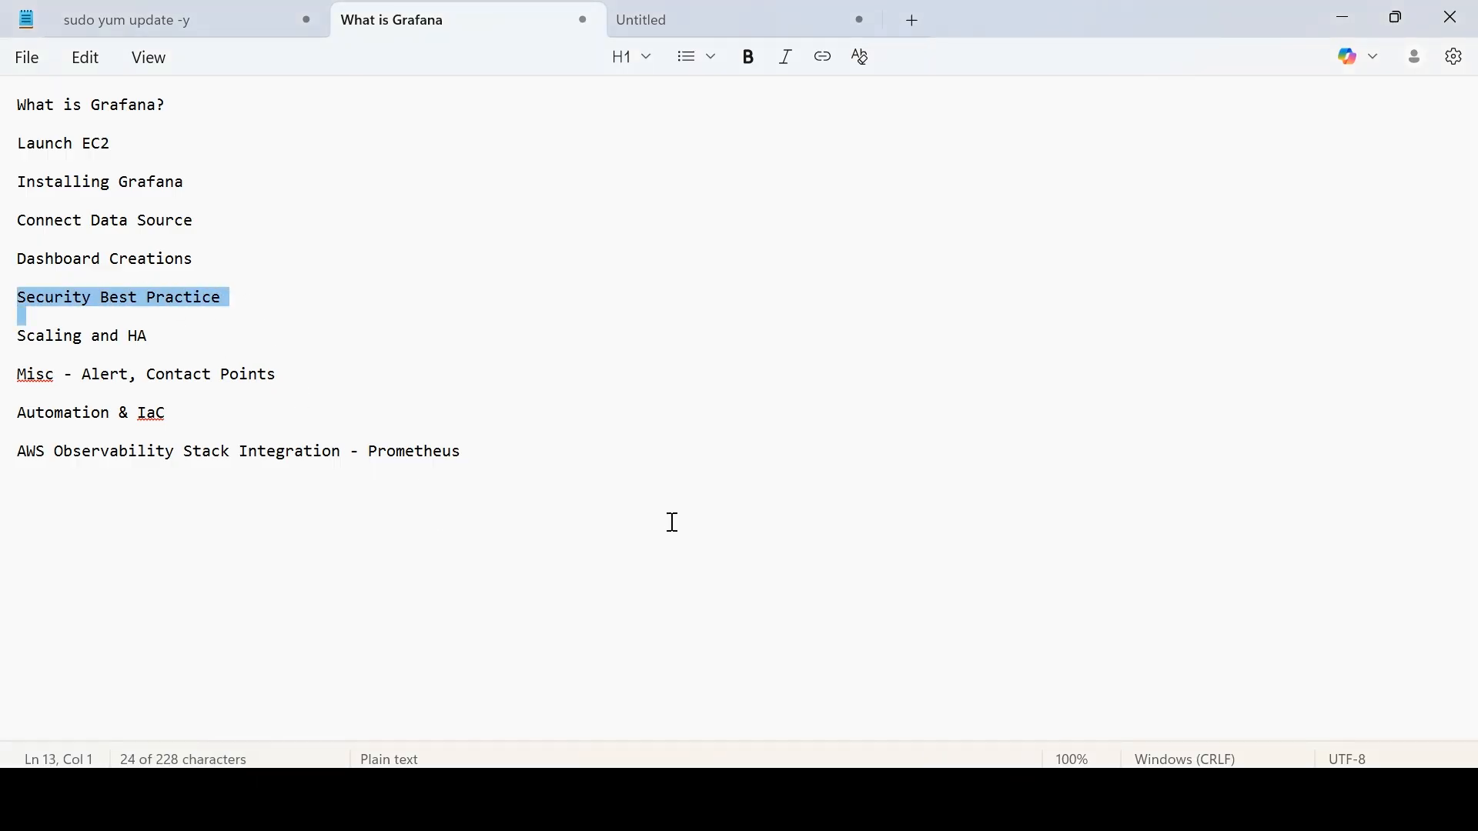